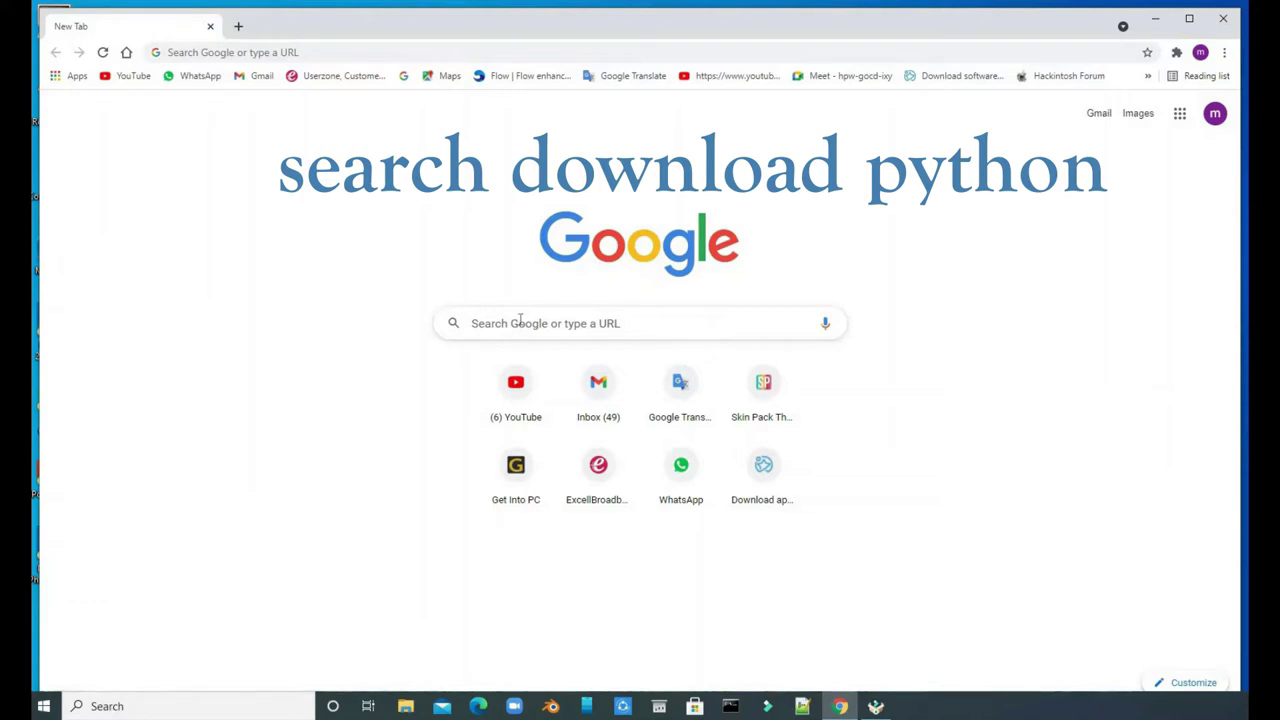
- Search Google for "download python", minimizing the Wondershare Filmora installer window that interrupts
{"action": "left_click", "coordinate": [520, 320]}
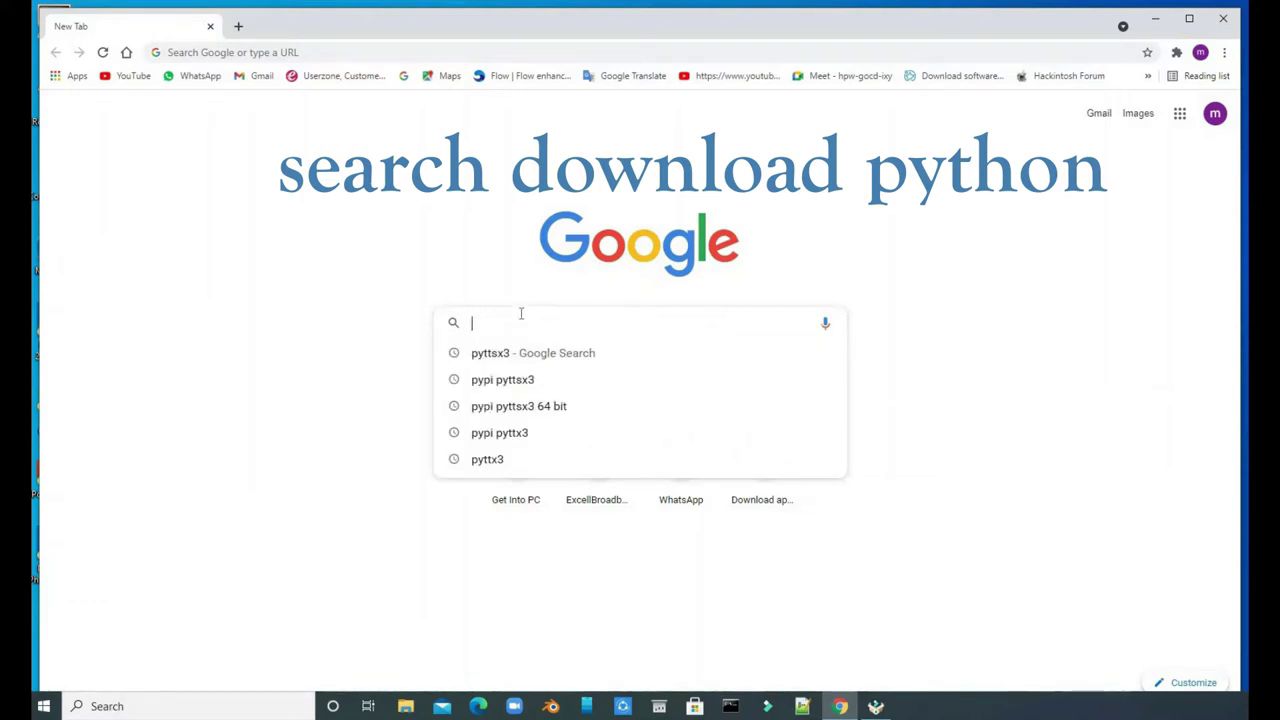
{"action": "type", "text": "d"}
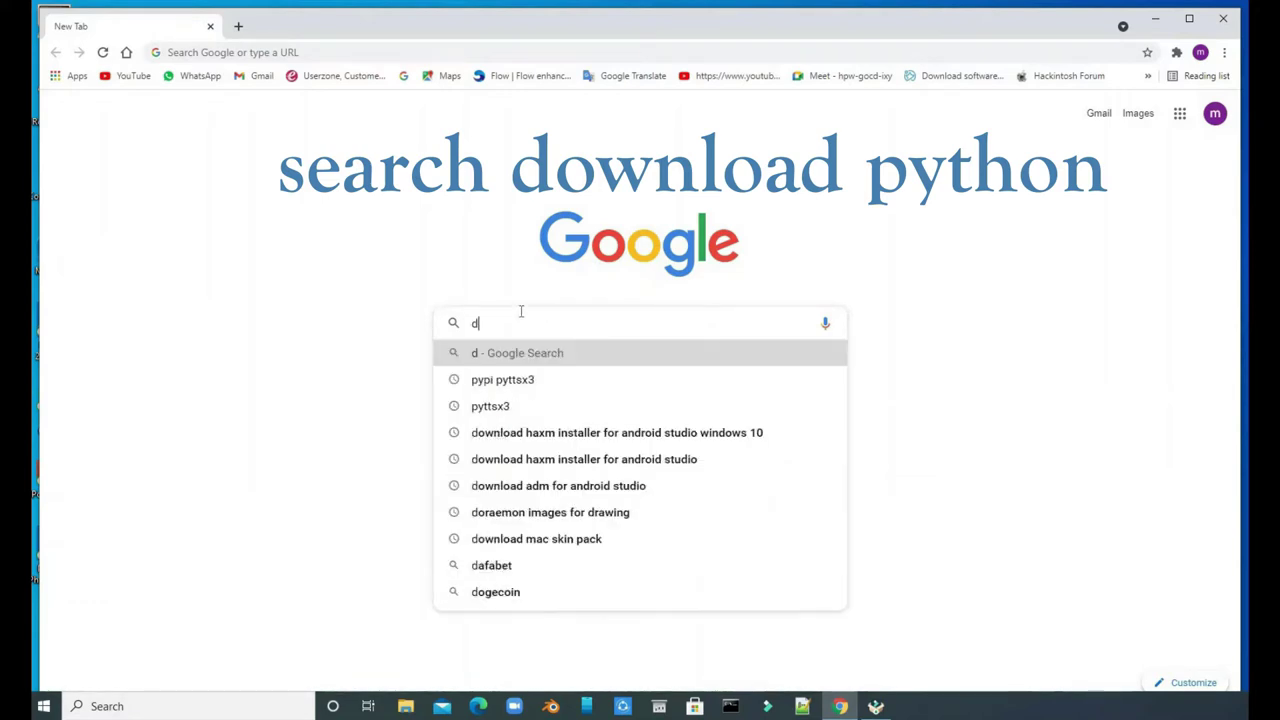
{"action": "type", "text": "ownloa"}
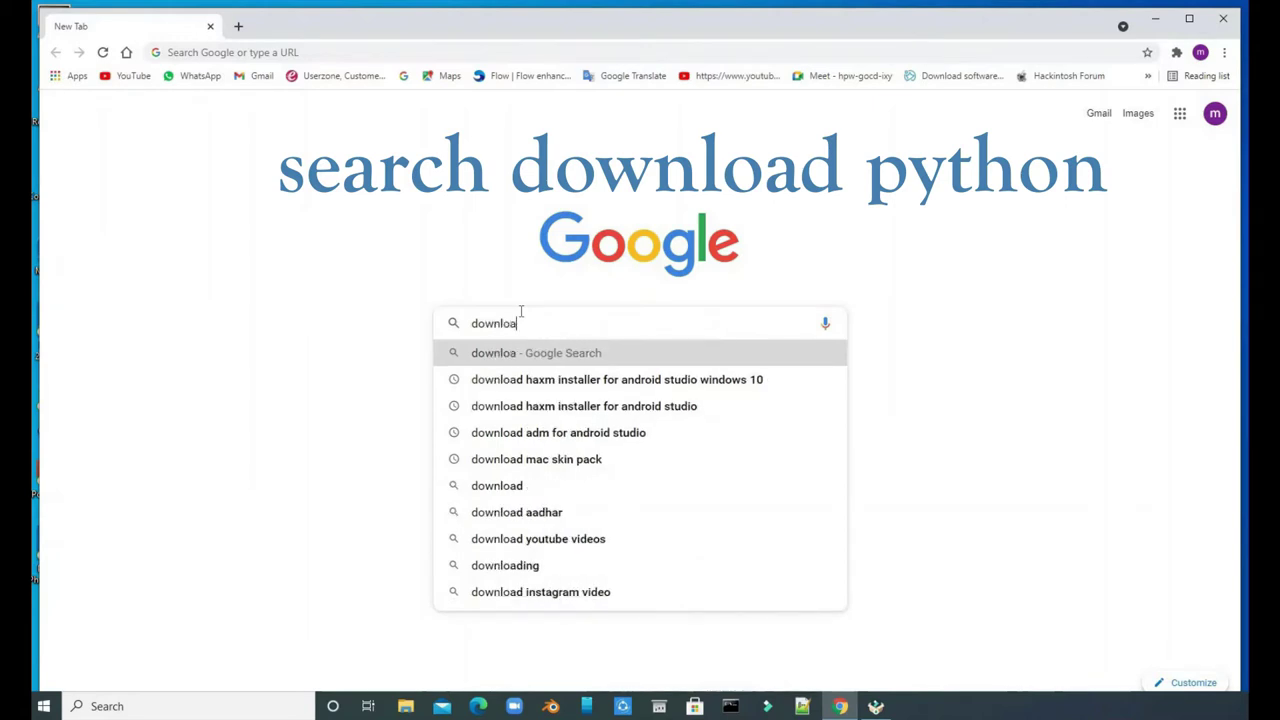
{"action": "type", "text": "d"}
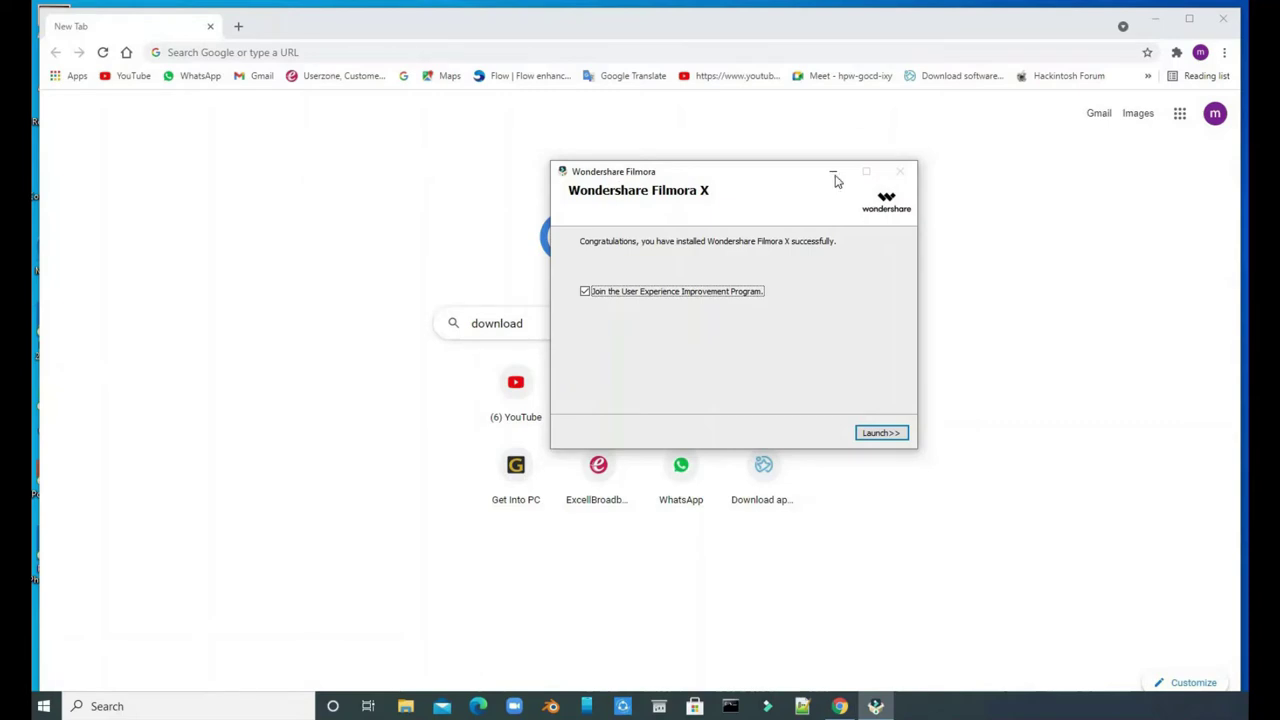
{"action": "left_click", "coordinate": [834, 176]}
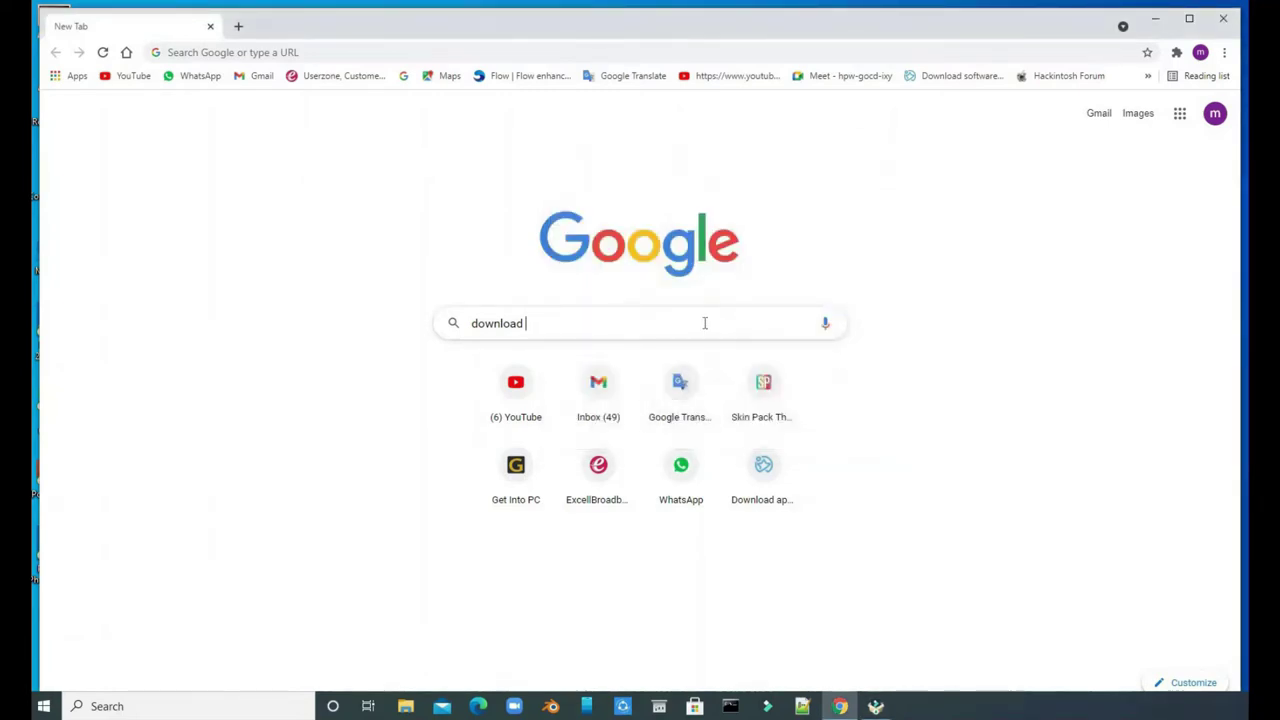
{"action": "type", "text": "pyt"}
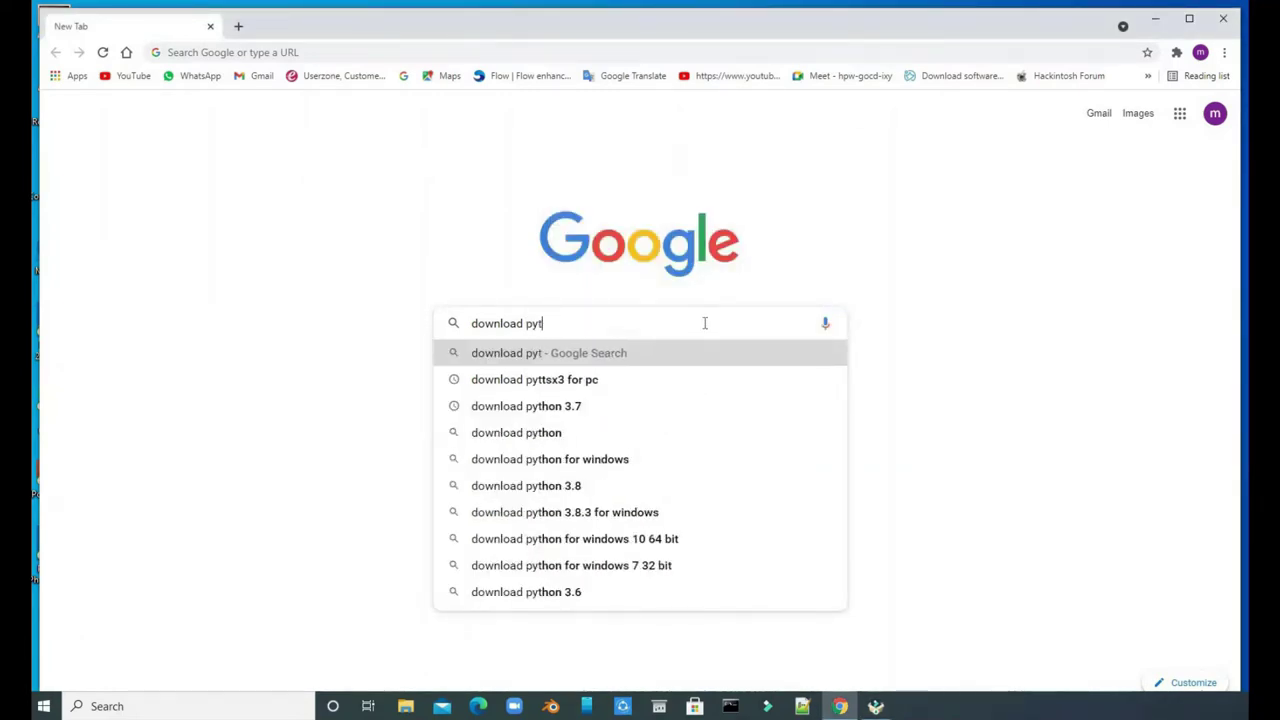
{"action": "type", "text": "hon"}
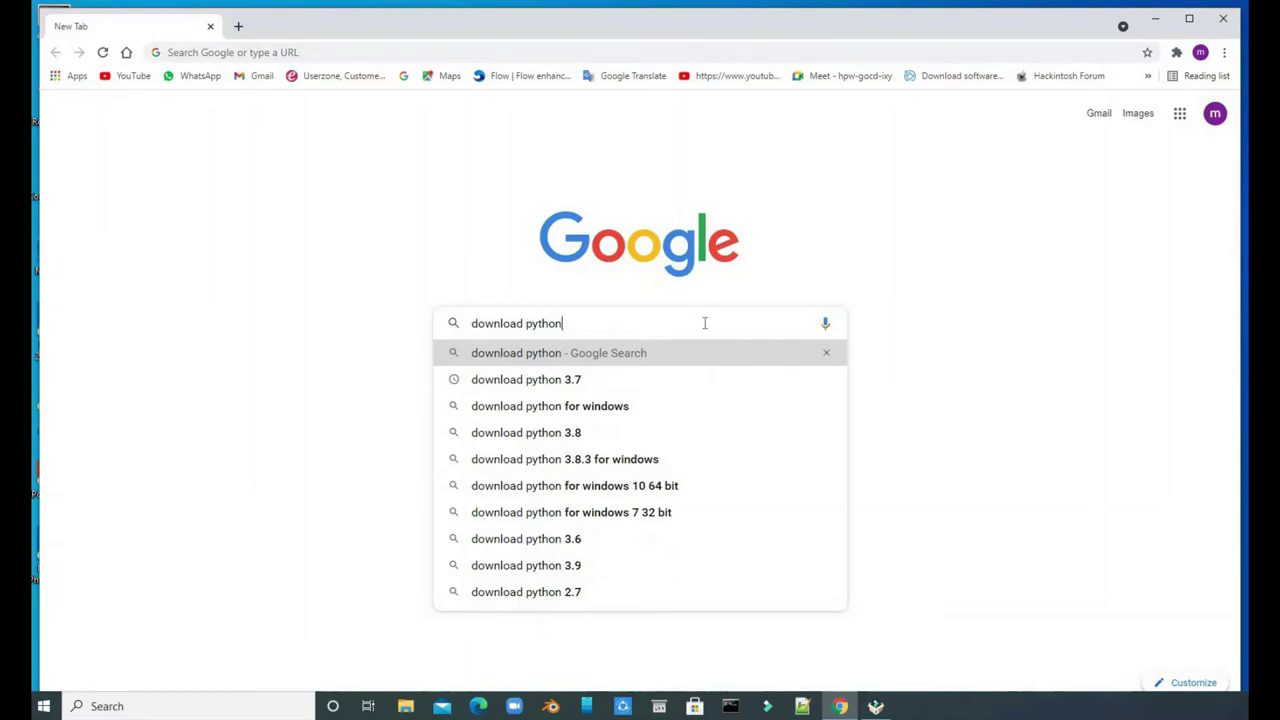
{"action": "key", "text": "Return"}
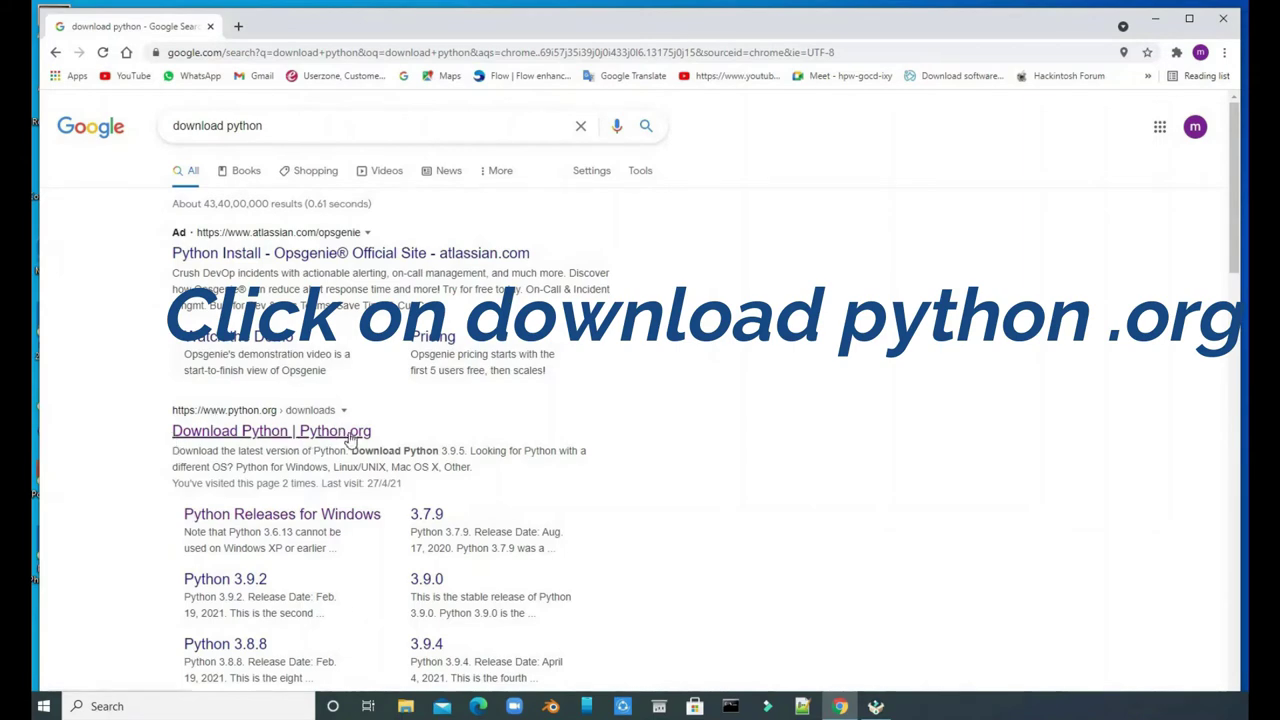
- Open the Download Python page on Python.org and download Python 3.9.5 for Windows
{"action": "left_click", "coordinate": [265, 432]}
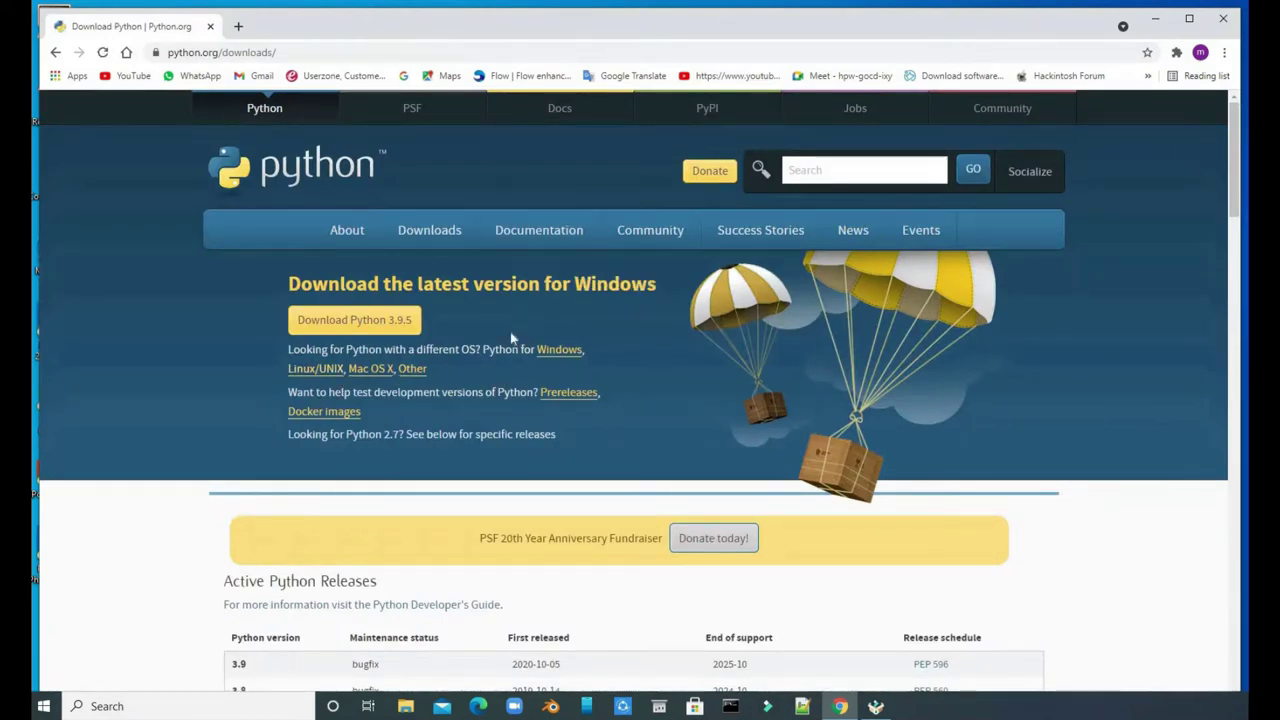
{"action": "left_click", "coordinate": [344, 324]}
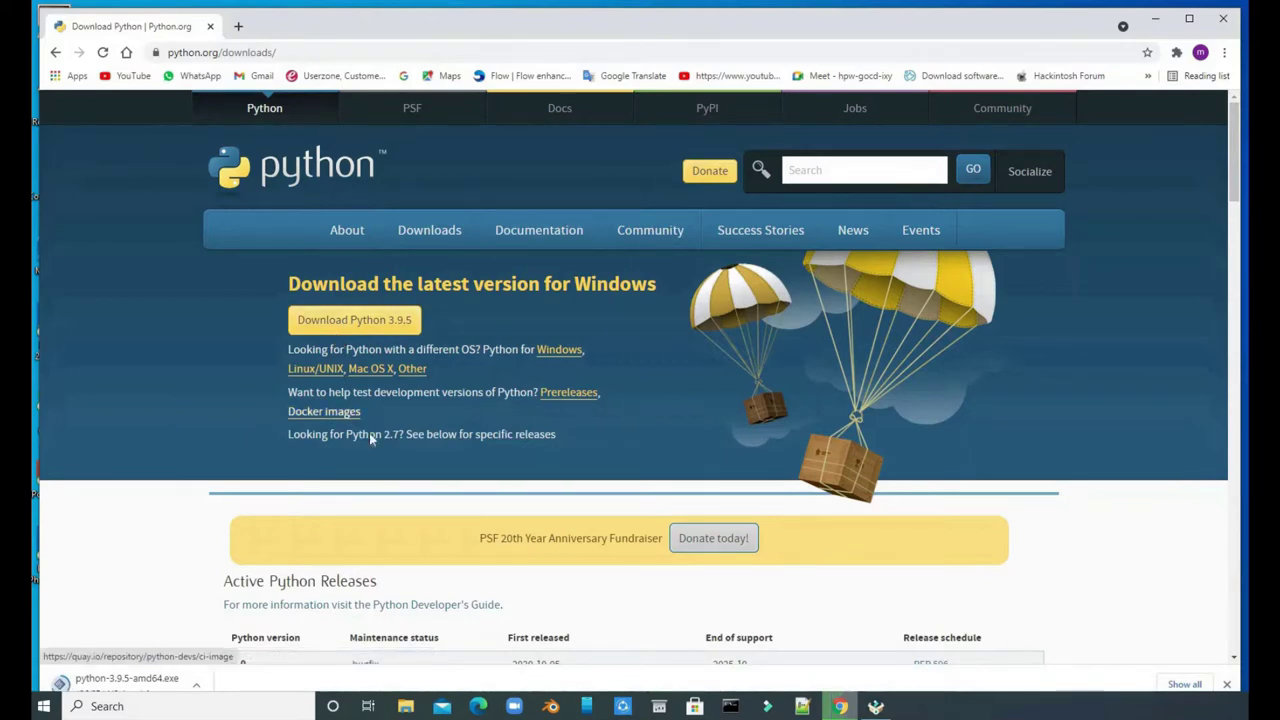
{"action": "scroll", "coordinate": [392, 610], "scroll_direction": "down", "scroll_amount": 2}
{"action": "scroll", "coordinate": [395, 623], "scroll_direction": "down", "scroll_amount": 2}
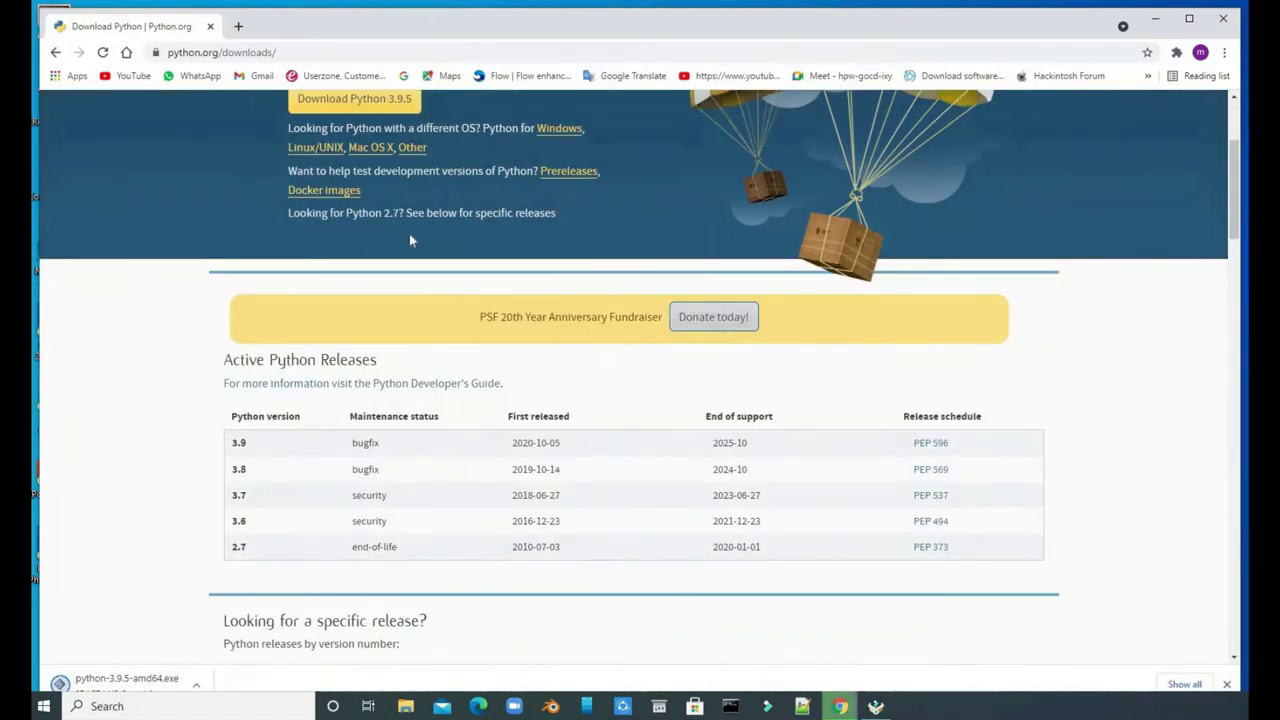
{"action": "scroll", "coordinate": [409, 240], "scroll_direction": "up", "scroll_amount": 3}
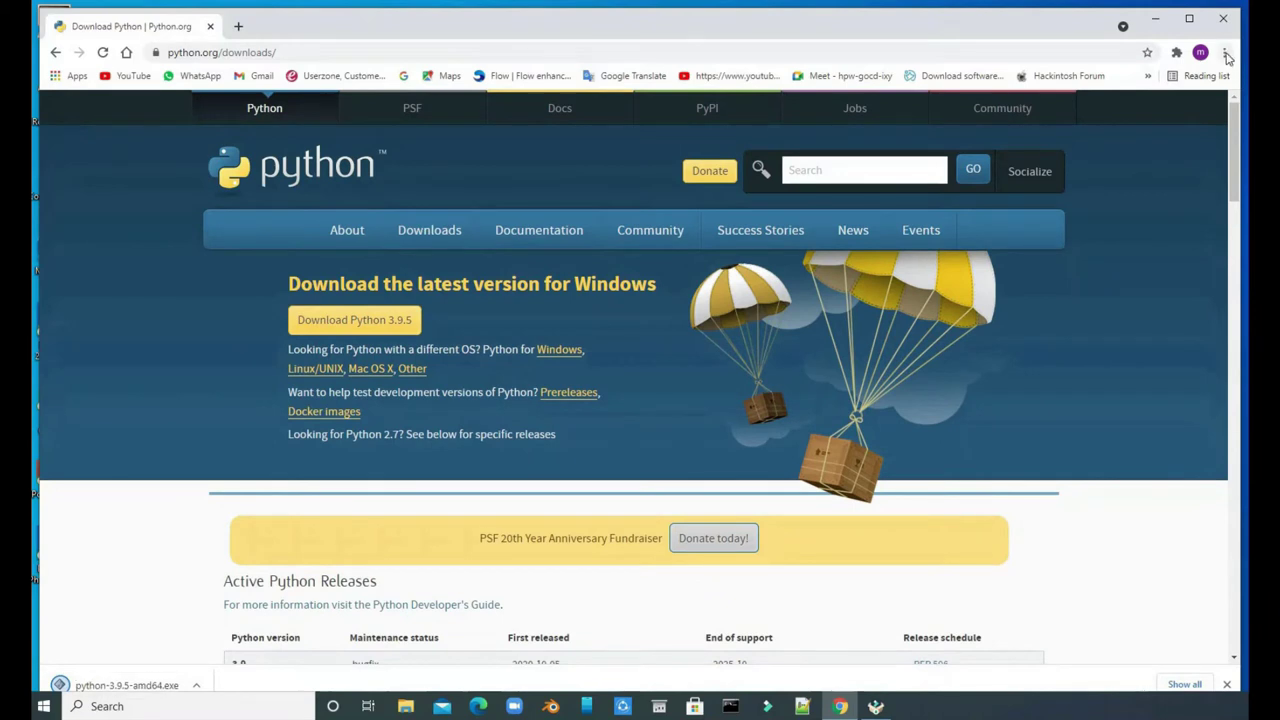
- Open the browser's download list, show python-3.9.5-amd64.exe in its folder and launch it
{"action": "left_click", "coordinate": [1226, 54]}
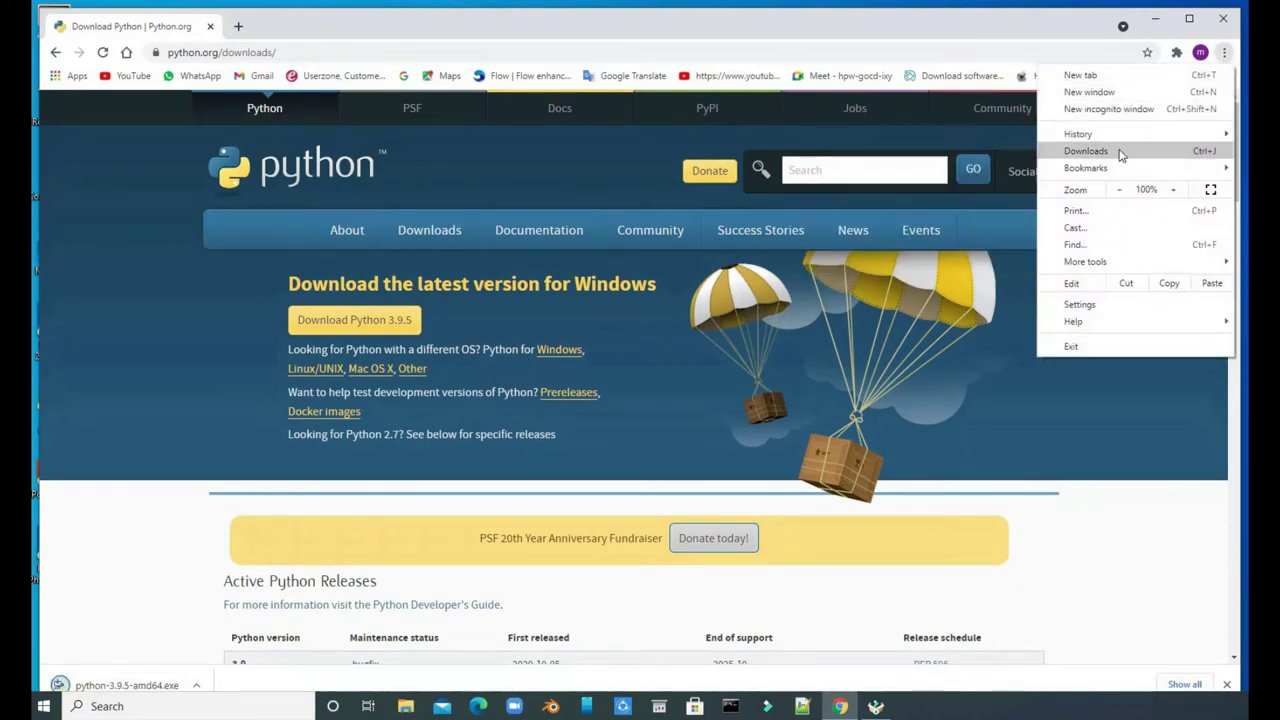
{"action": "left_click", "coordinate": [1086, 151]}
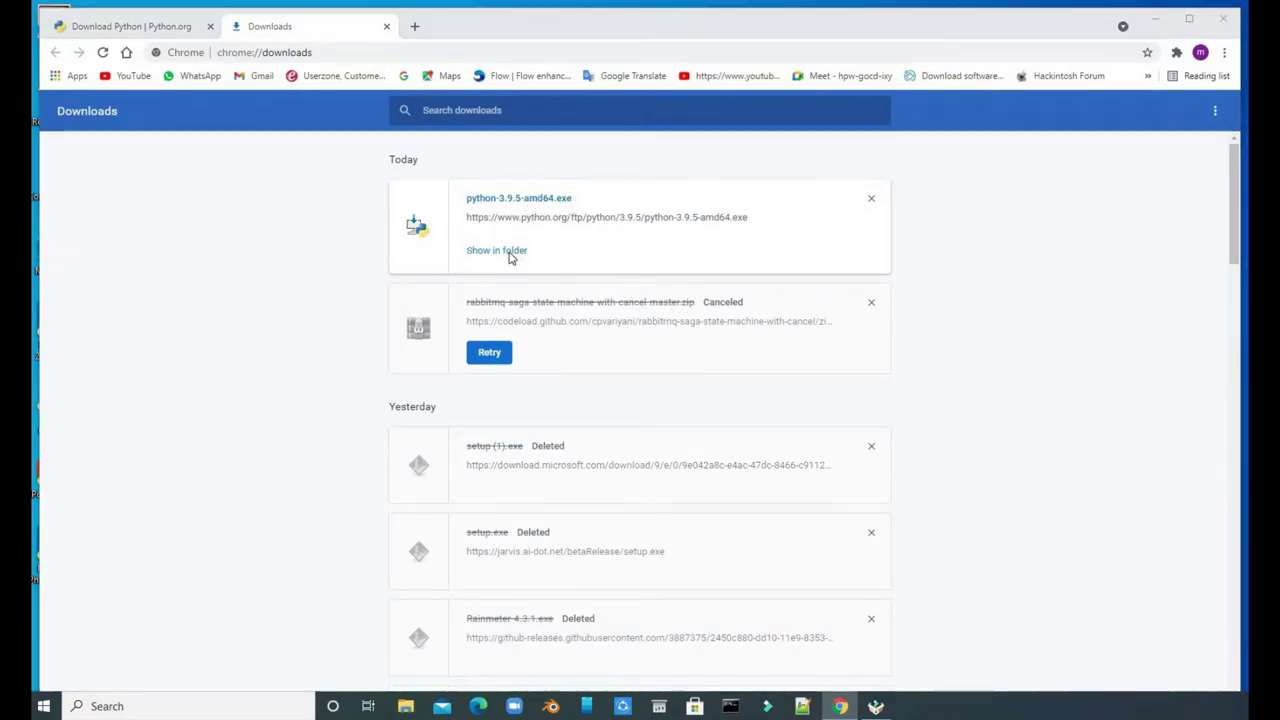
{"action": "left_click", "coordinate": [497, 250]}
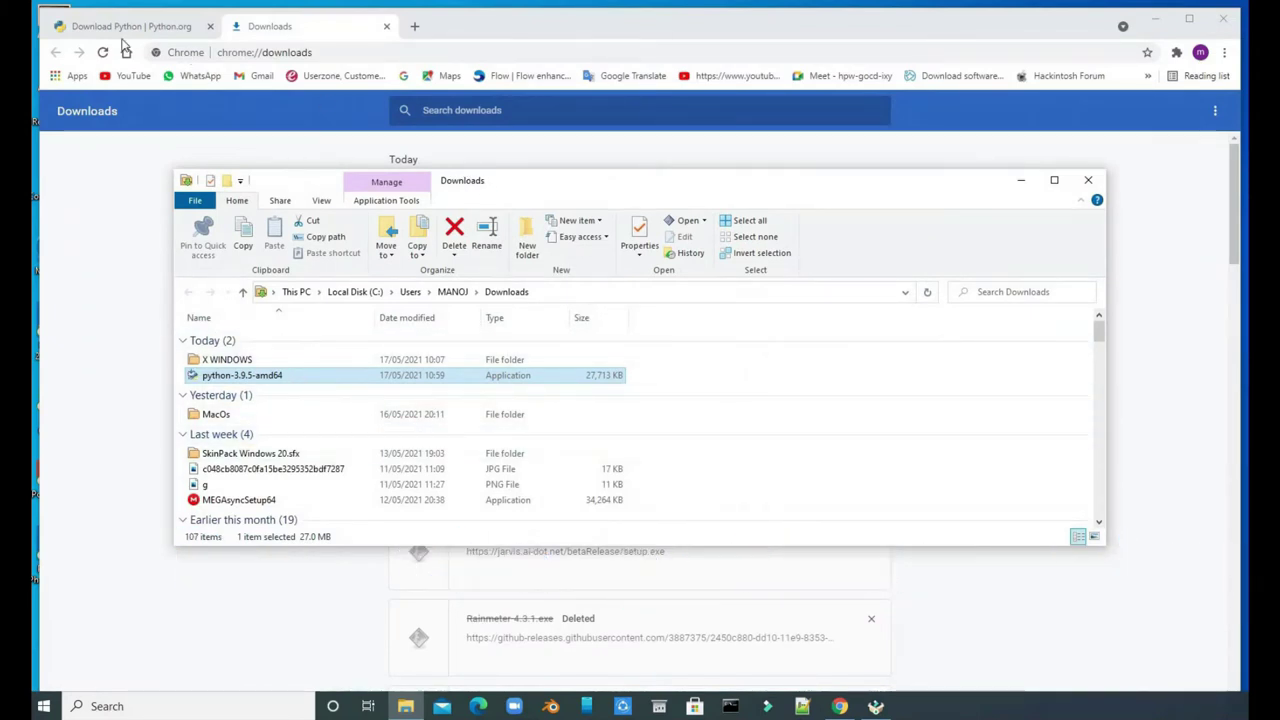
{"action": "double_click", "coordinate": [277, 375]}
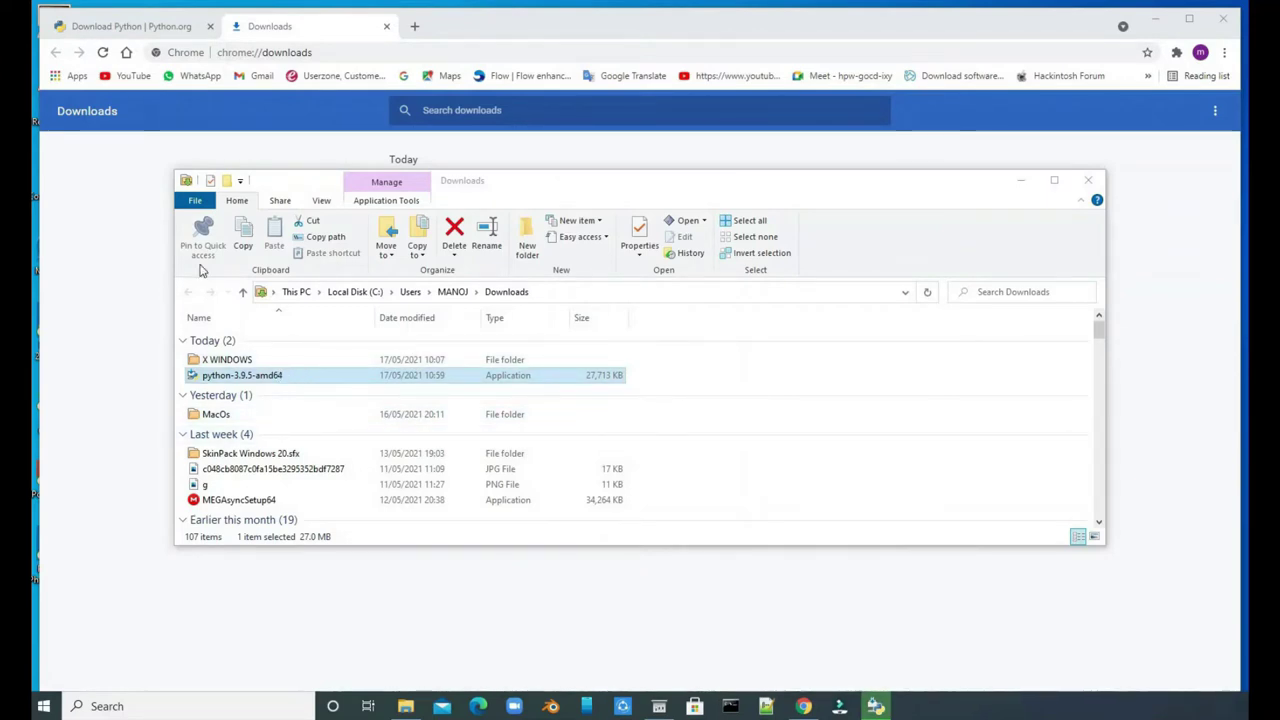
- Search for "download pycharm for python" in a new browser tab
{"action": "left_click", "coordinate": [414, 26]}
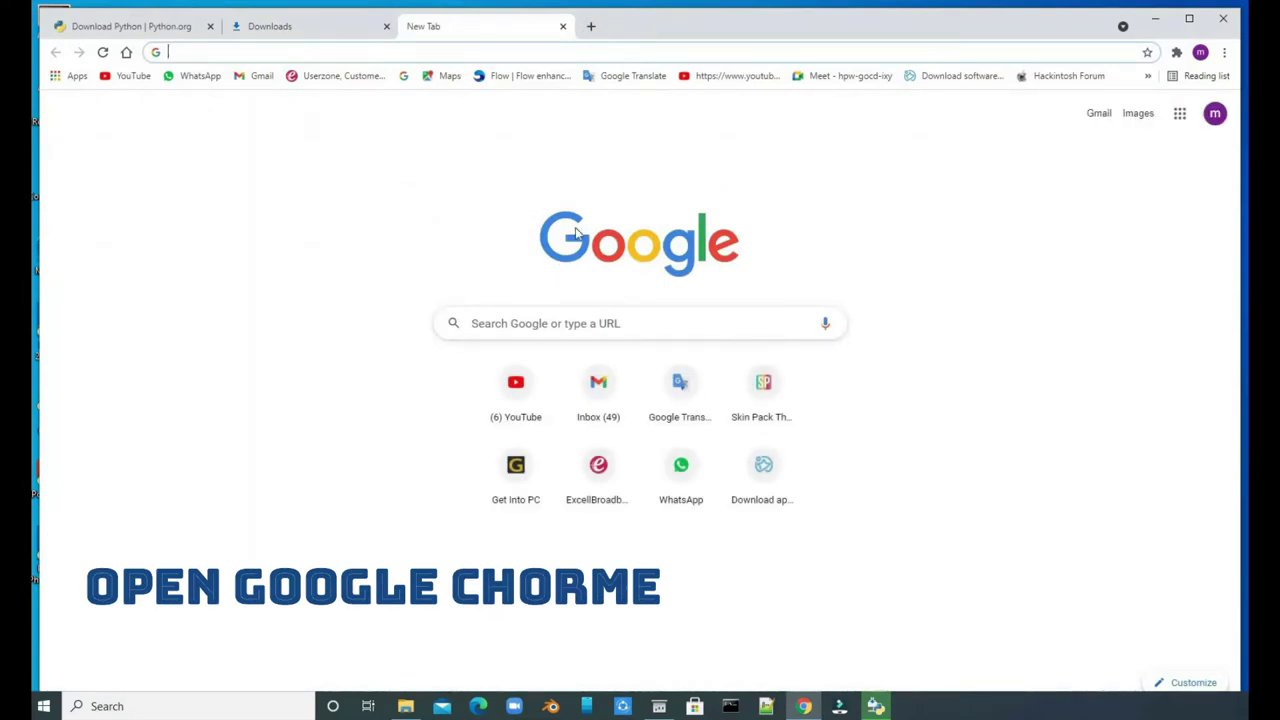
{"action": "type", "text": "dow"}
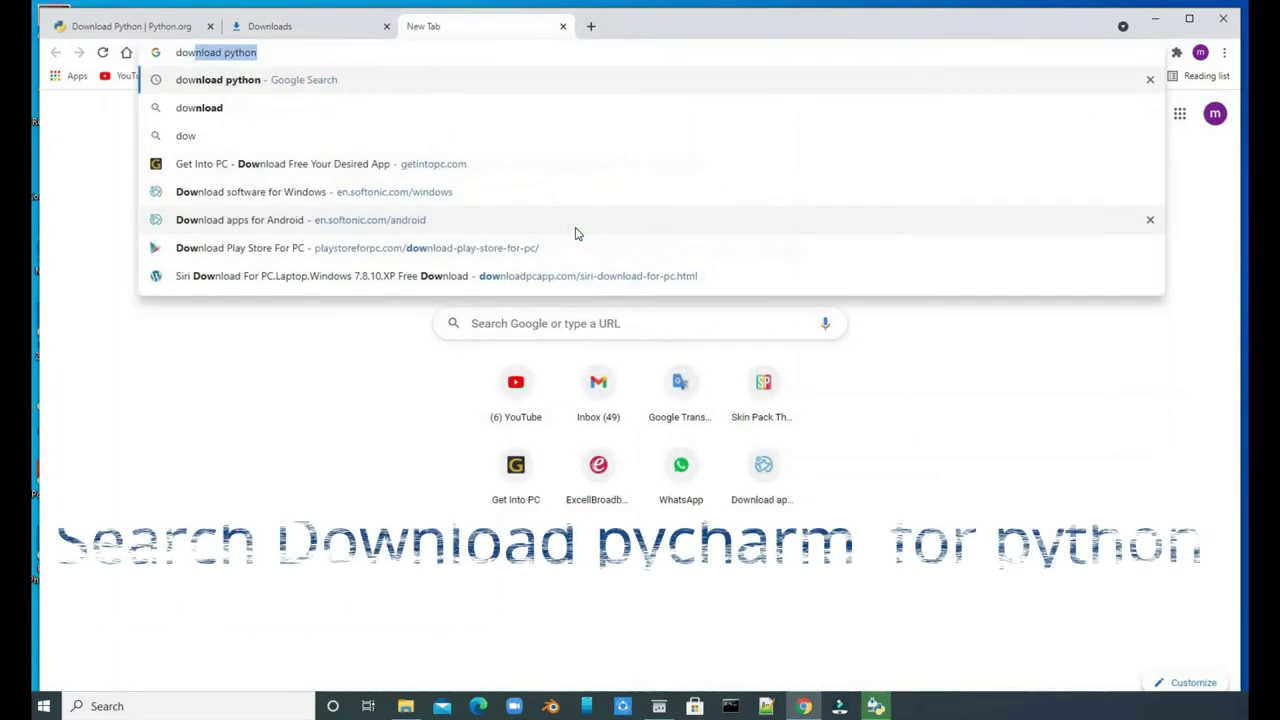
{"action": "type", "text": "nload p"}
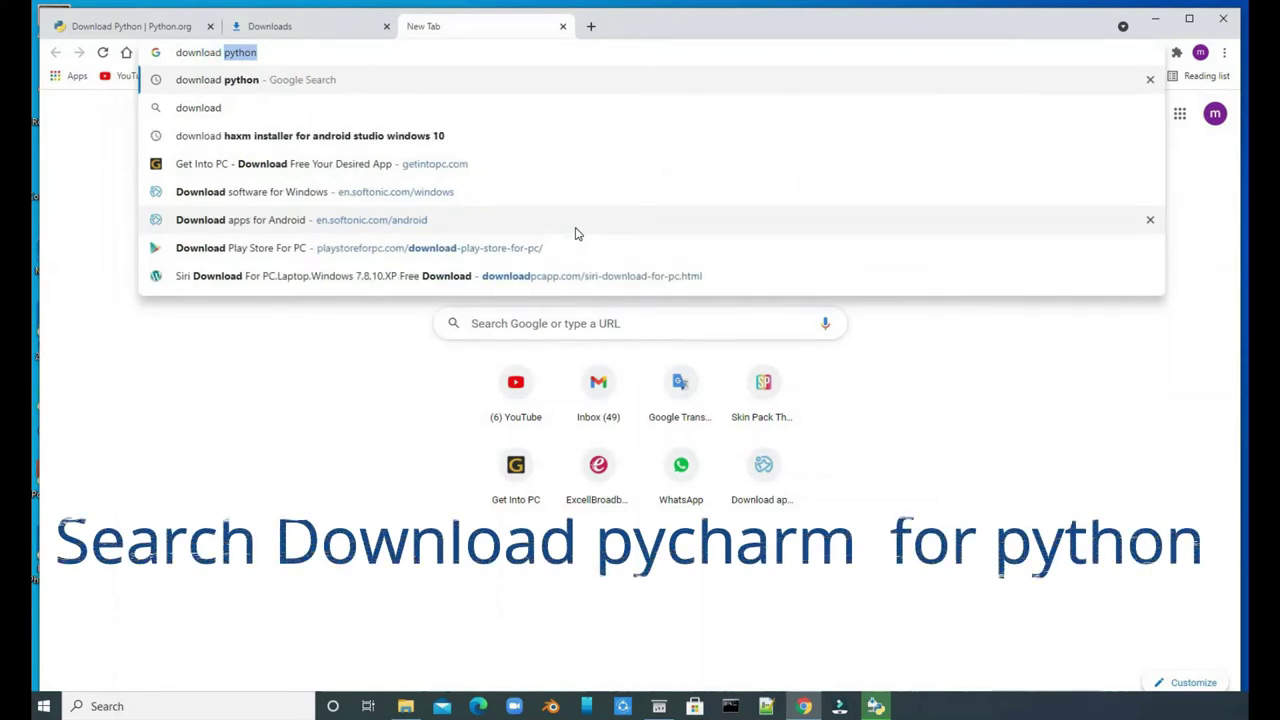
{"action": "type", "text": "ych"}
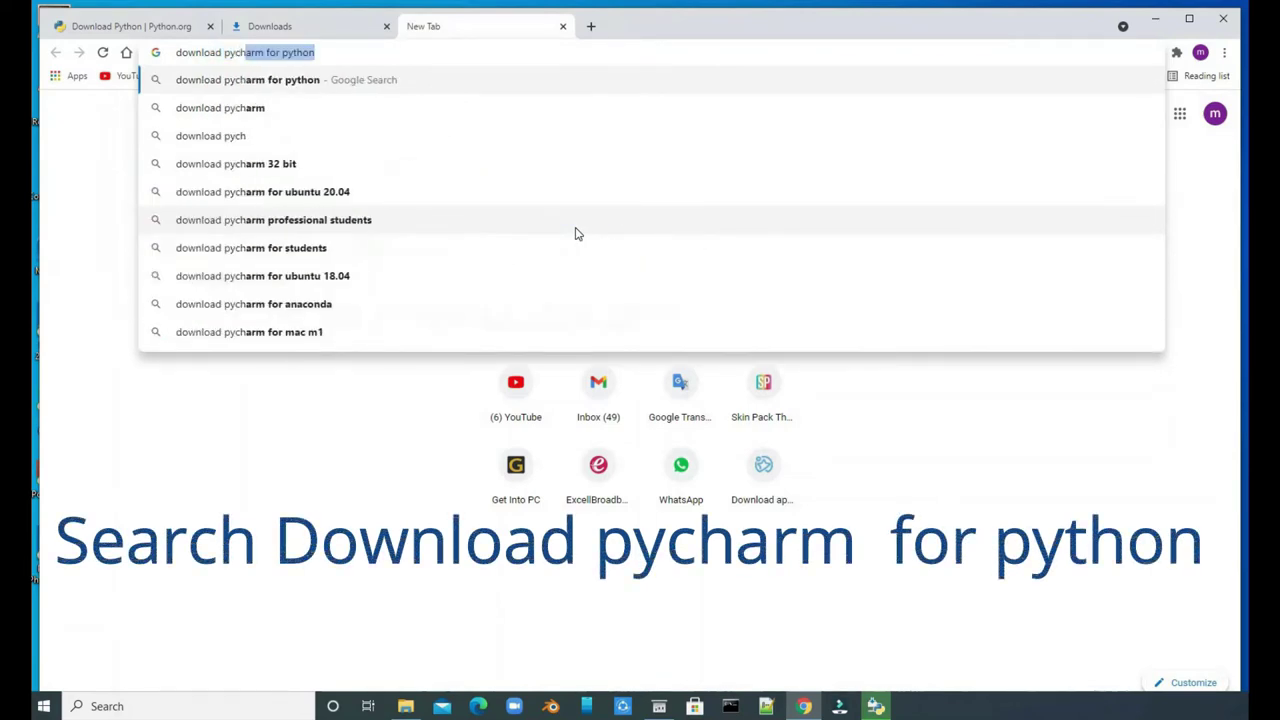
{"action": "type", "text": "arm"}
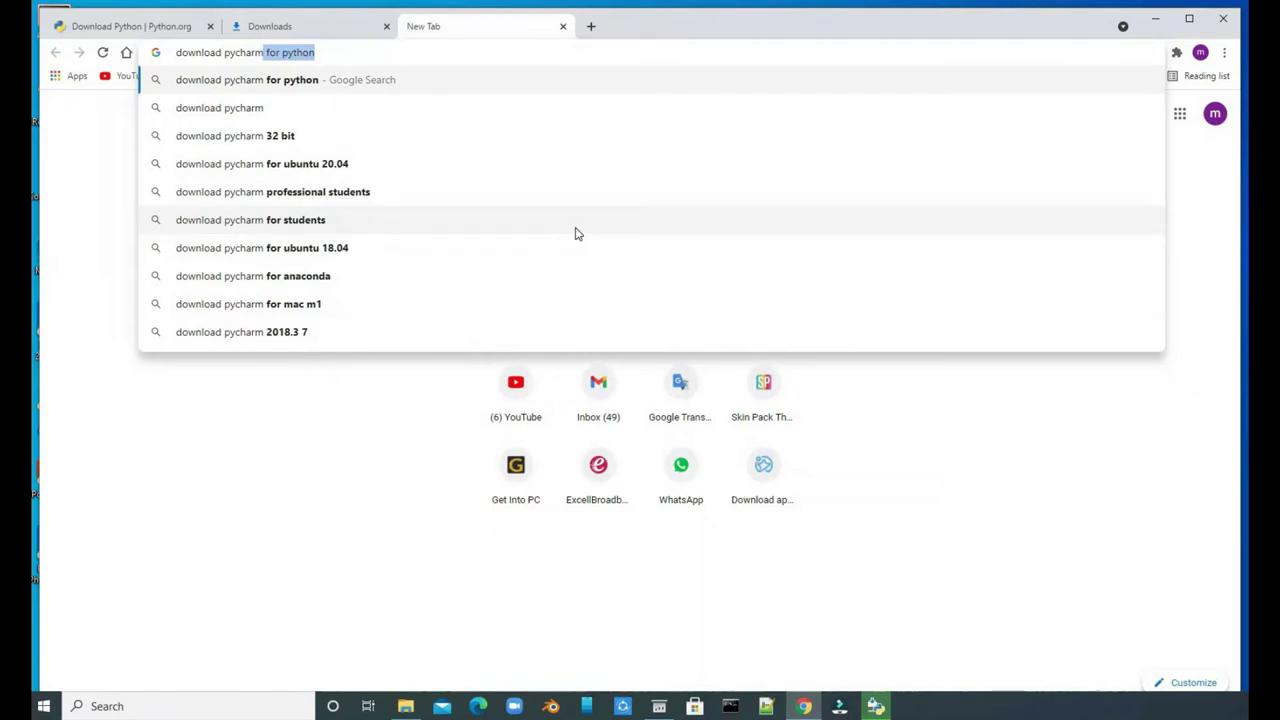
{"action": "key", "text": "Return"}
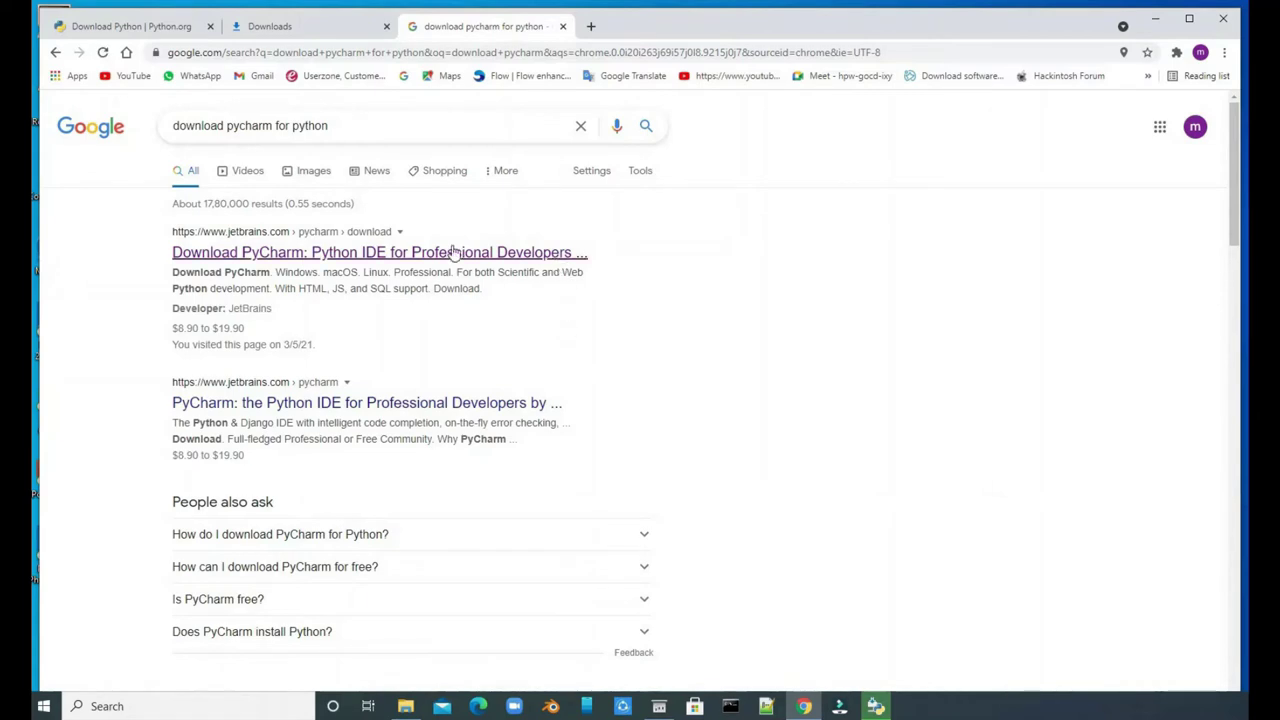
- Open the JetBrains Download PyCharm result and download the Community edition for Windows
{"action": "right_click", "coordinate": [536, 262]}
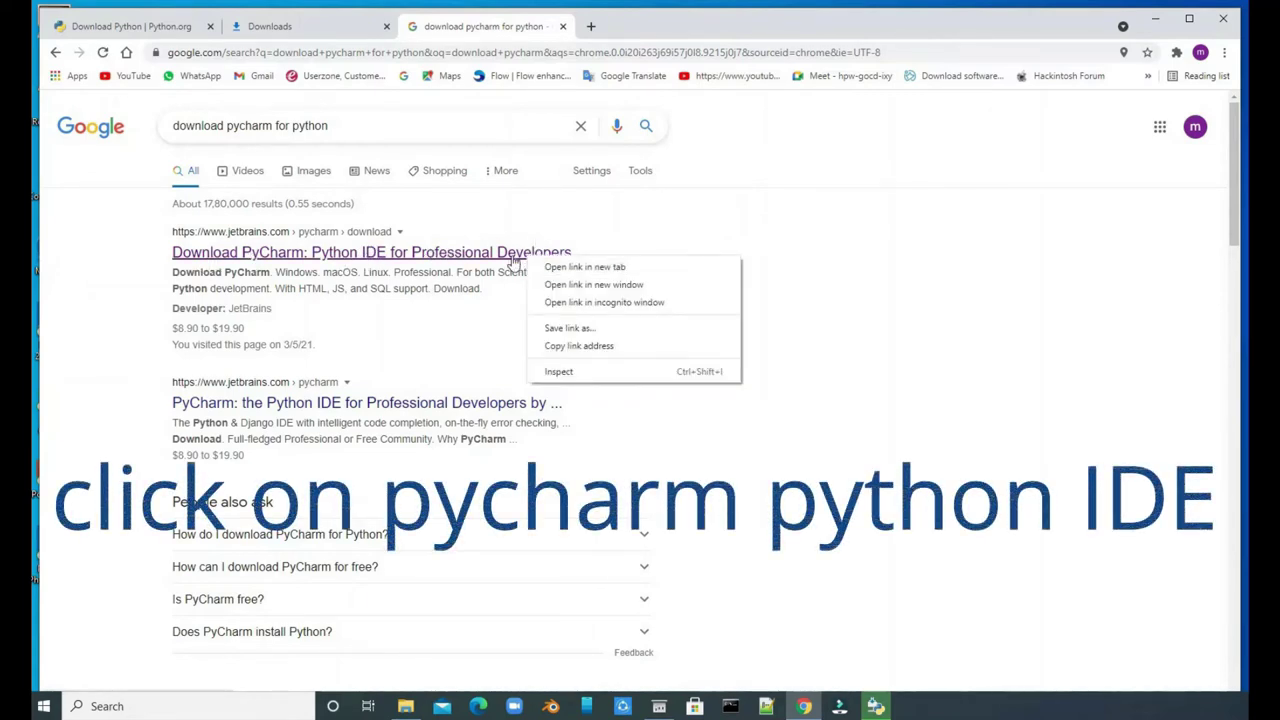
{"action": "left_click", "coordinate": [511, 262]}
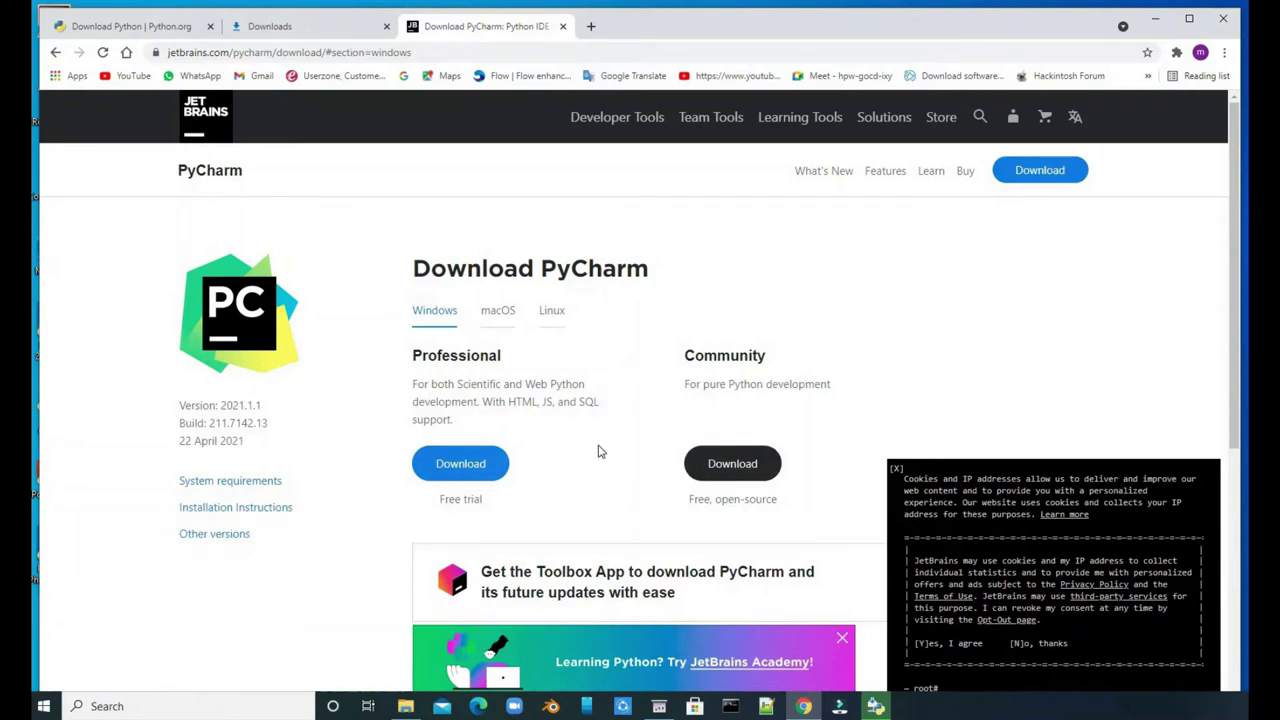
{"action": "left_click", "coordinate": [737, 467]}
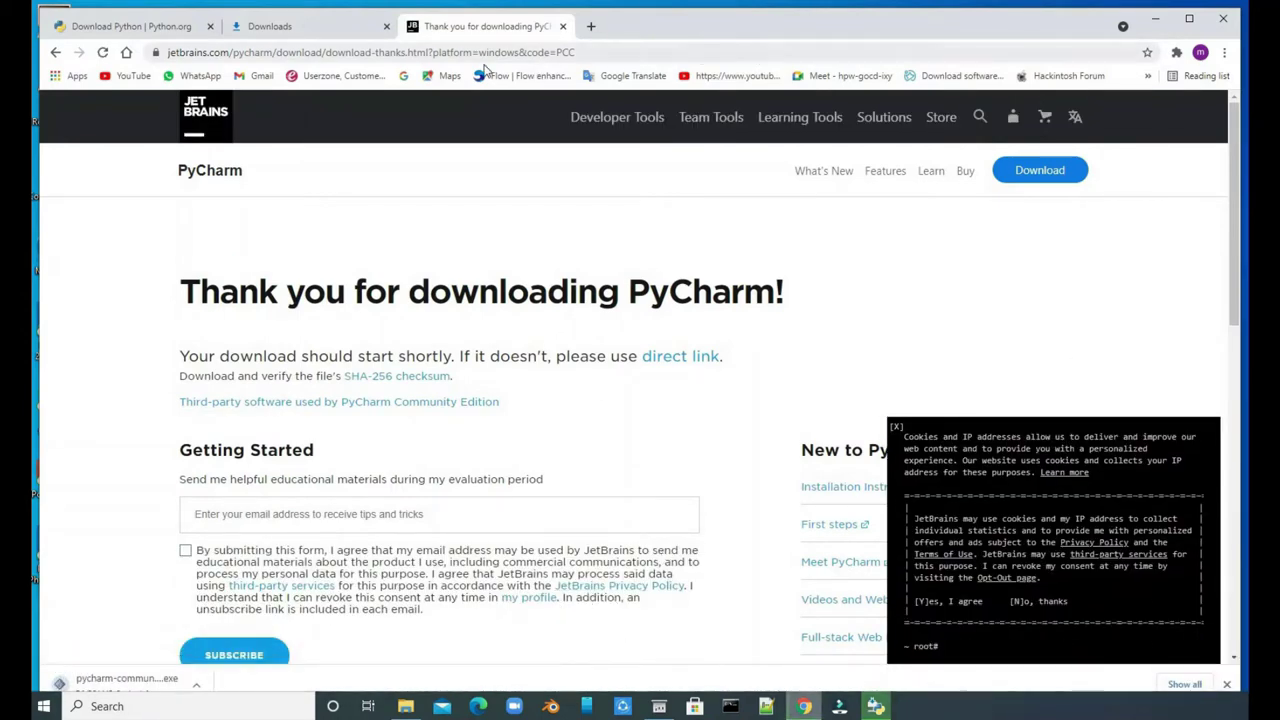
- Return to the download list, show the Python installer in its folder and launch python-3.9.5-amd64 again
{"action": "left_click", "coordinate": [338, 28]}
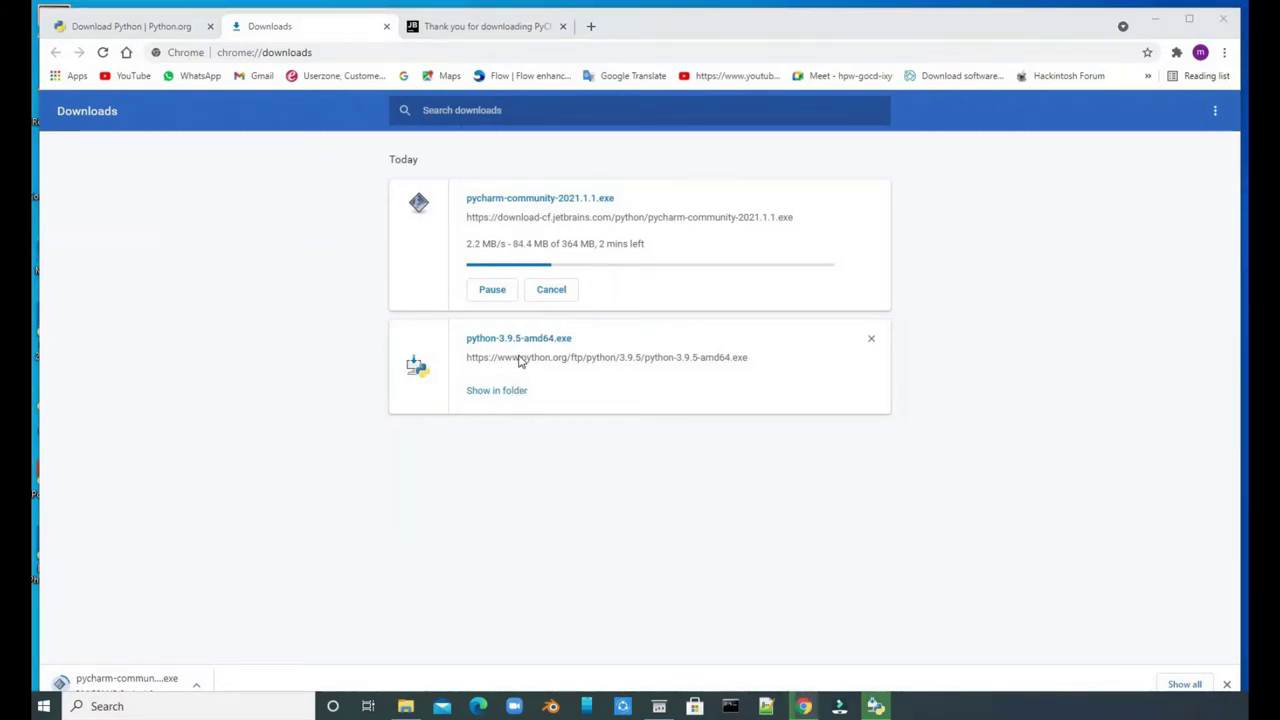
{"action": "left_click", "coordinate": [506, 392]}
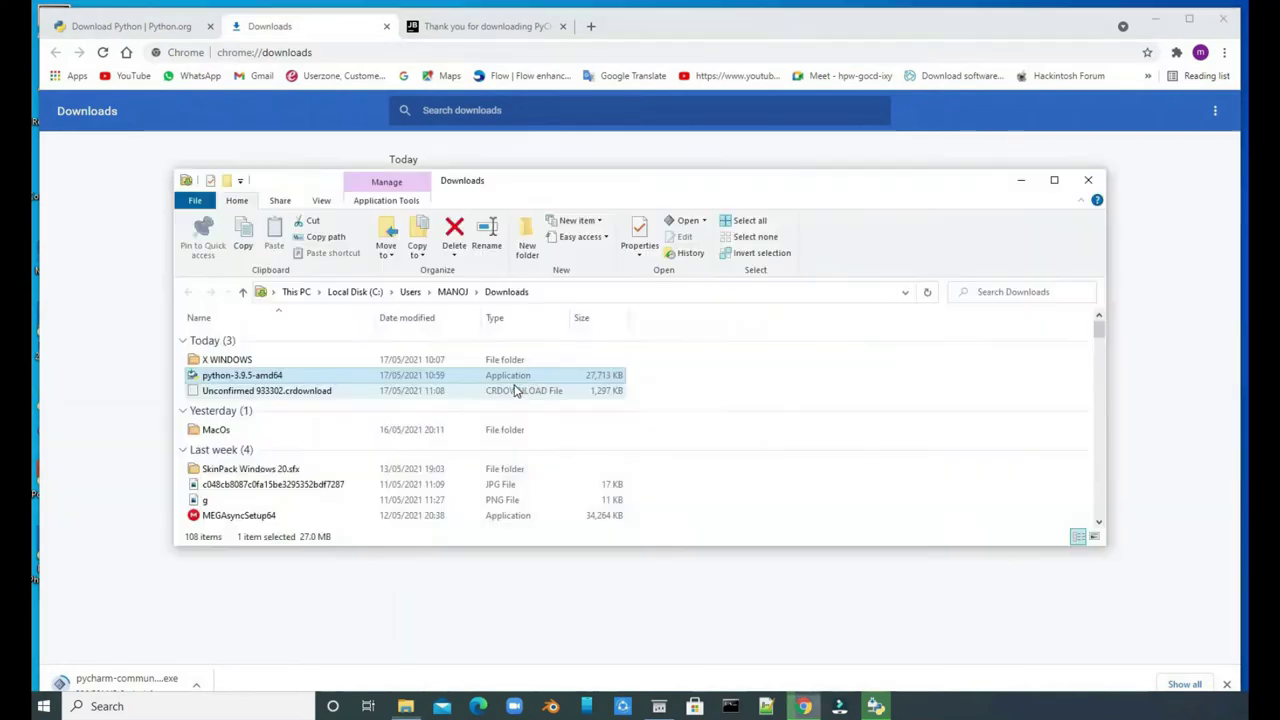
{"action": "double_click", "coordinate": [334, 379]}
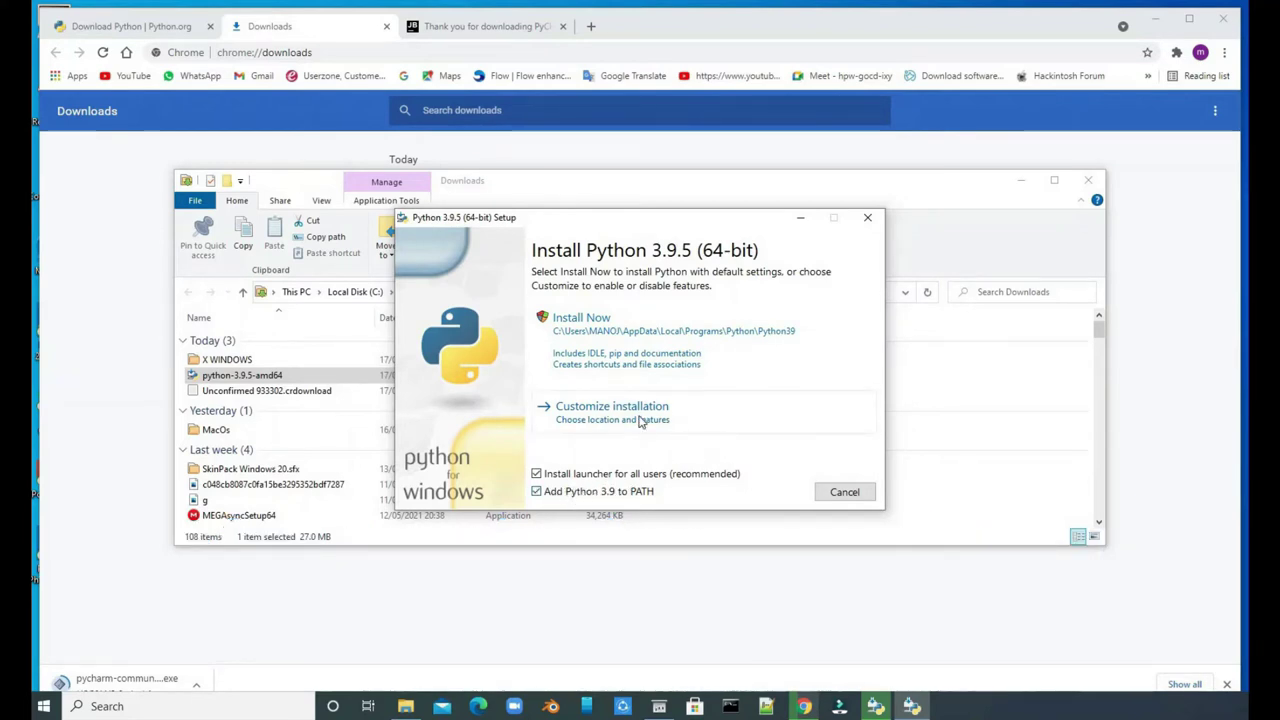
- Start a customized Python installation with the default optional features plus Install for all users, Download debugging symbols and Download debug binaries enabled
{"action": "left_click", "coordinate": [640, 421]}
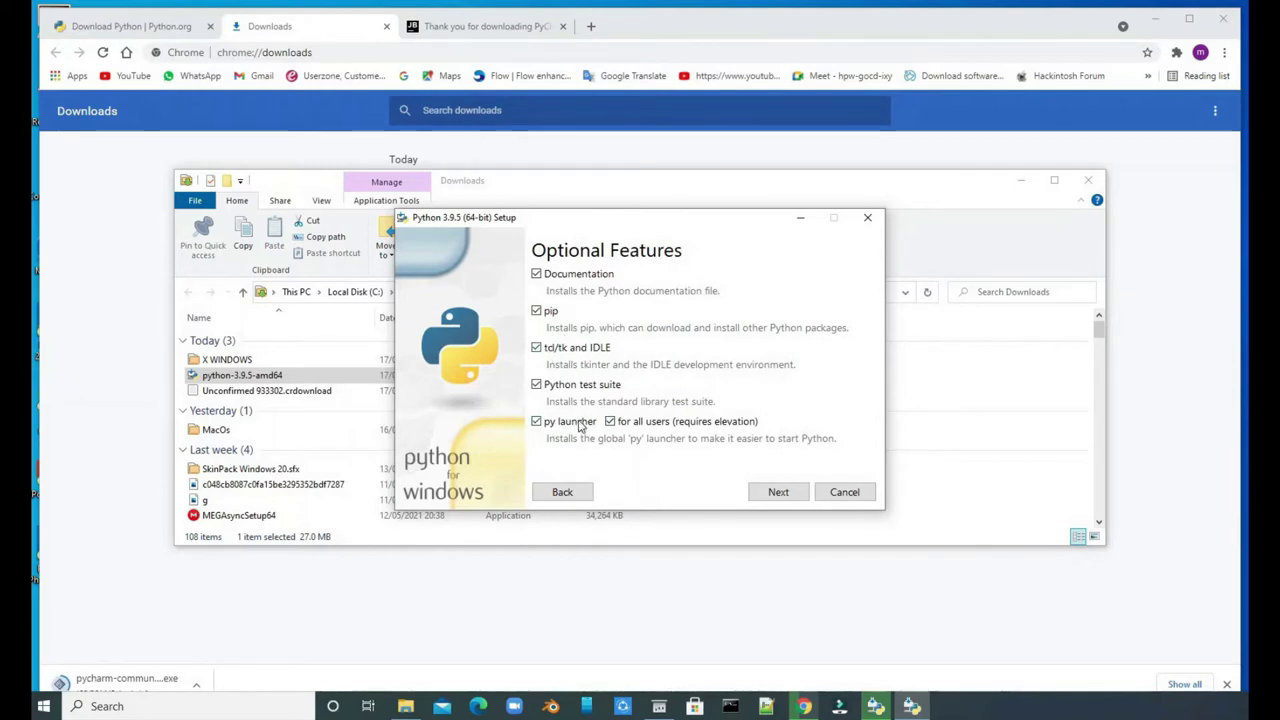
{"action": "left_click", "coordinate": [766, 494]}
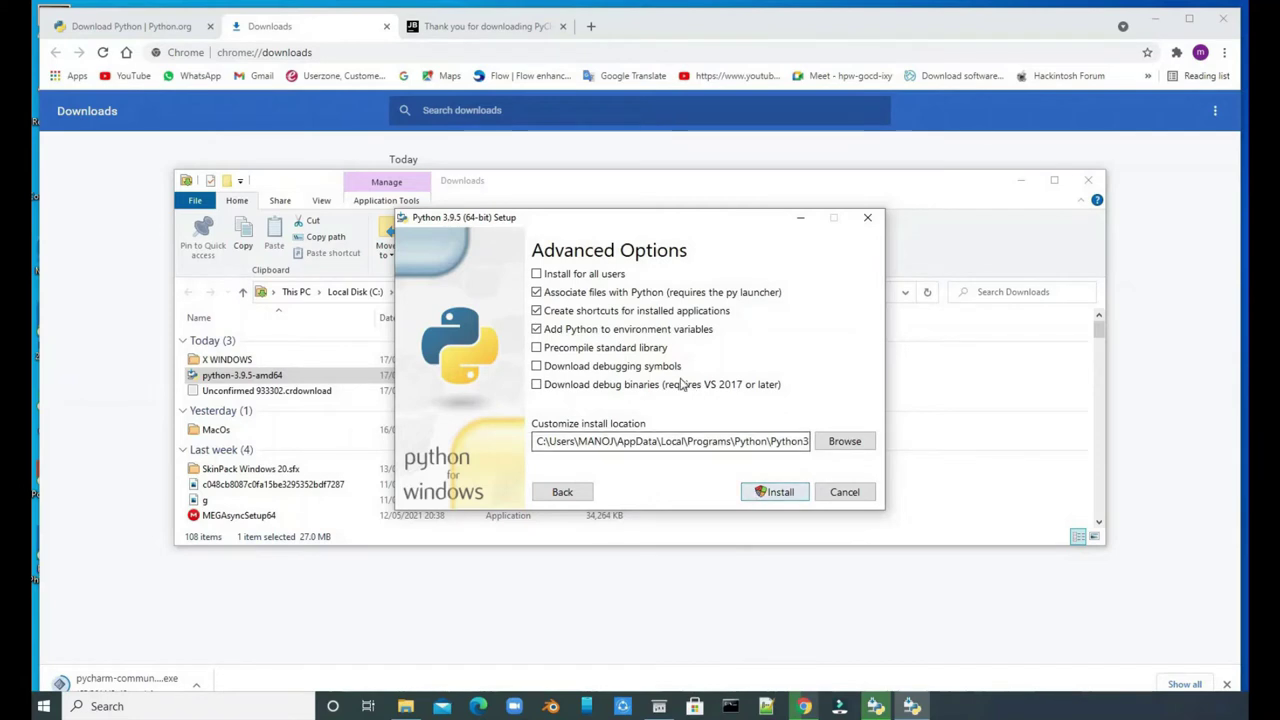
{"action": "left_click", "coordinate": [601, 275]}
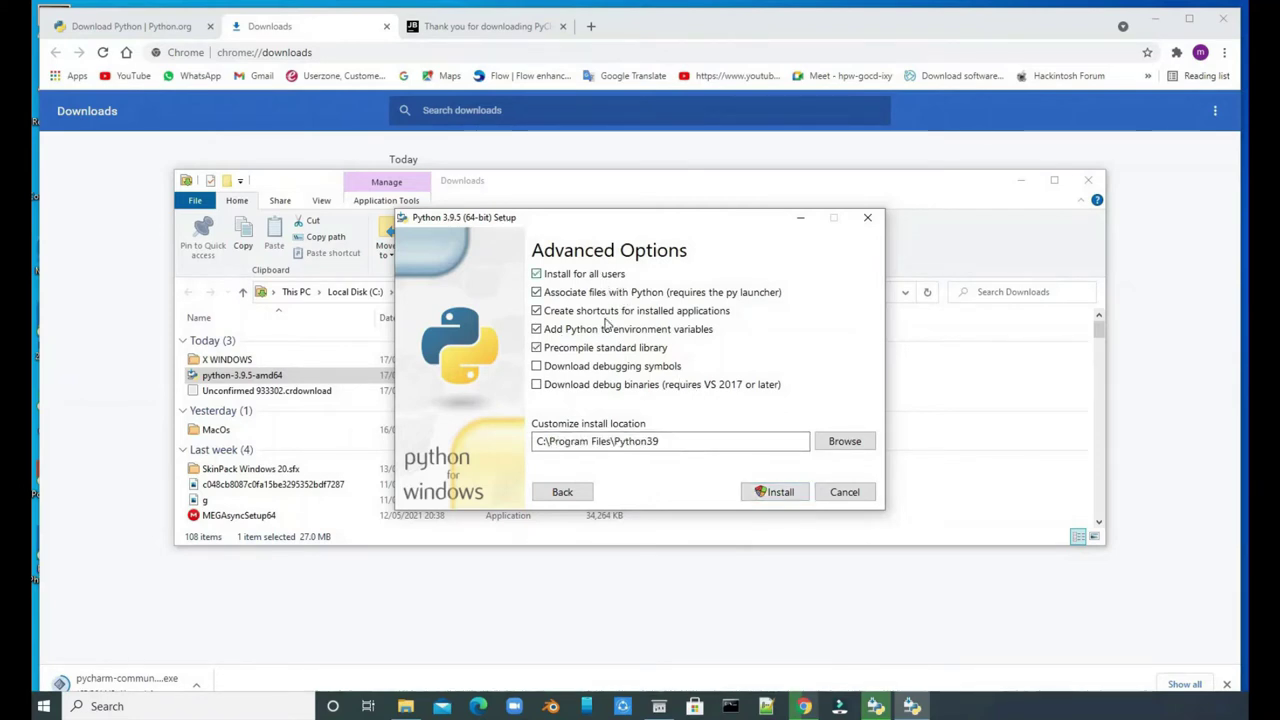
{"action": "left_click", "coordinate": [624, 368]}
{"action": "left_click", "coordinate": [632, 386]}
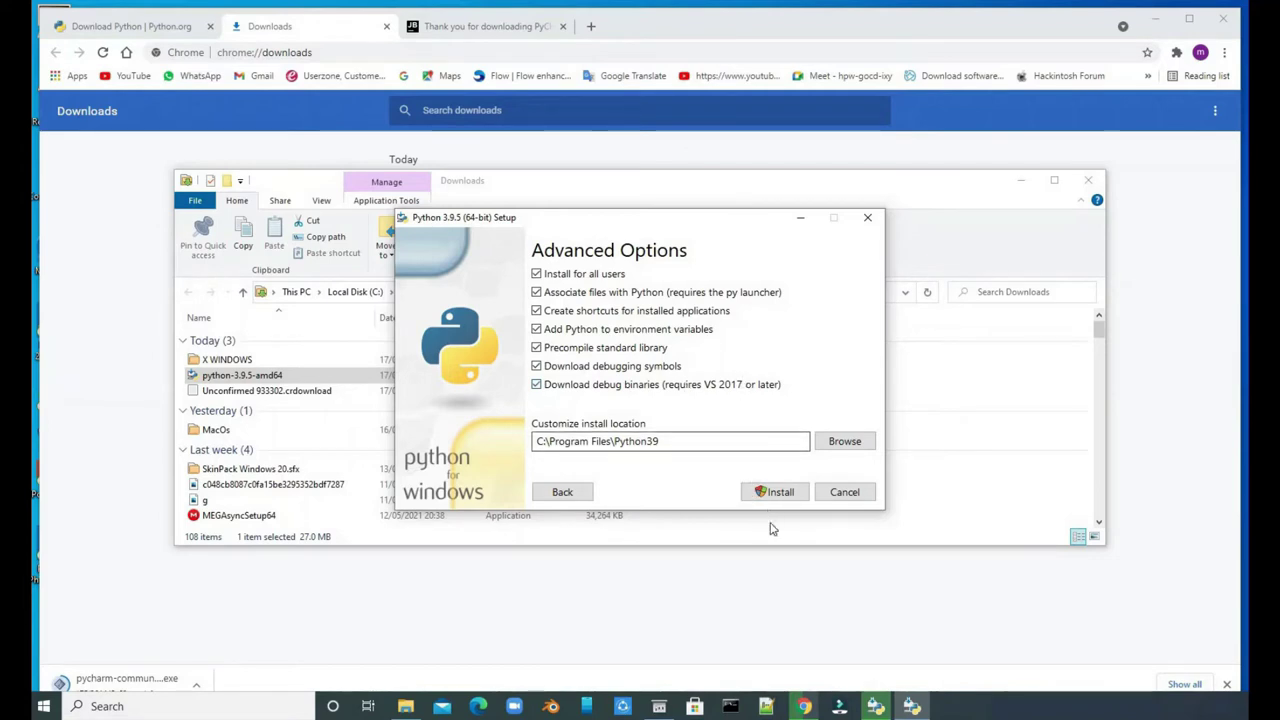
{"action": "left_click", "coordinate": [775, 492]}
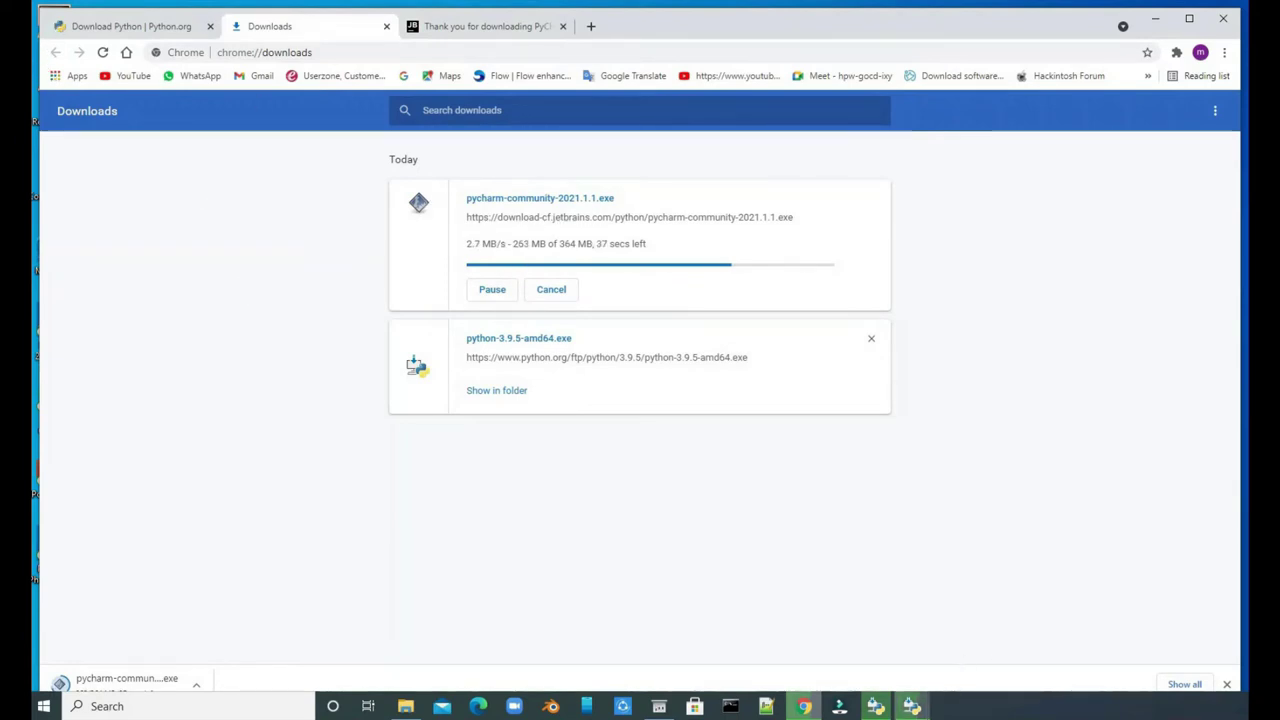
- Bring the Python setup progress window forward and move it down to uncover the PyCharm download entry
{"action": "left_click", "coordinate": [911, 706]}
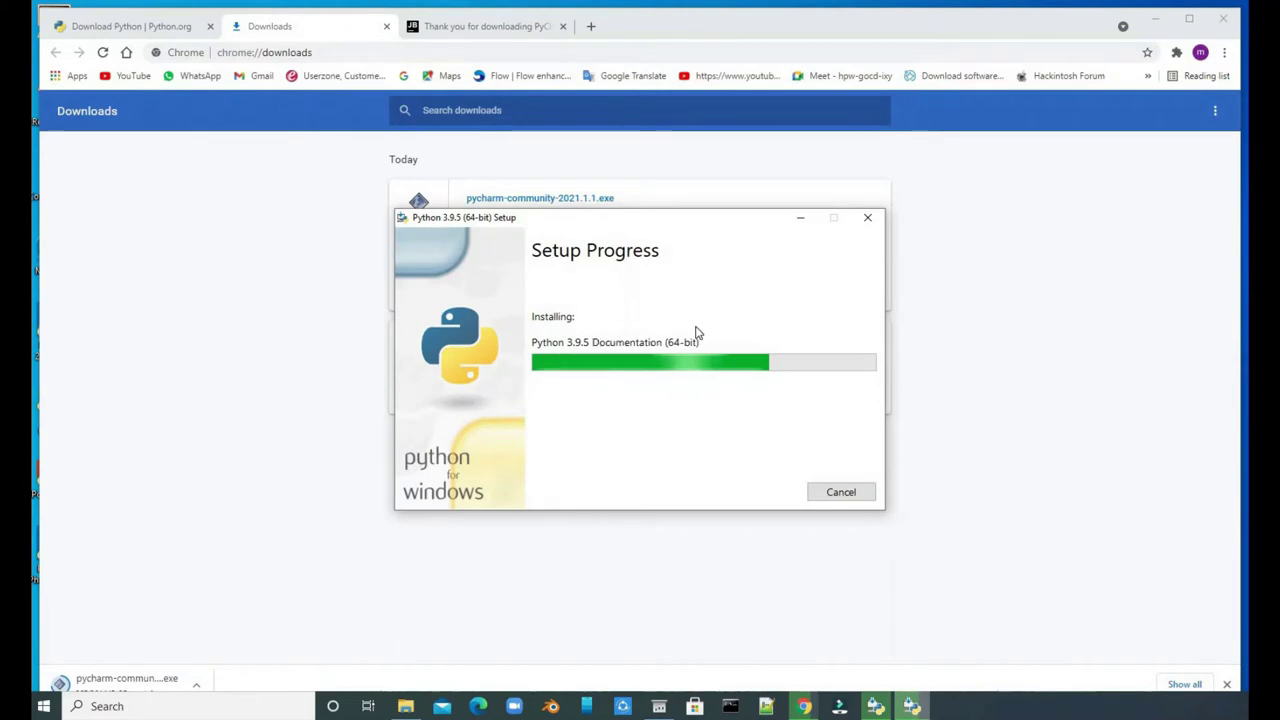
{"action": "left_click_drag", "start_coordinate": [447, 219], "coordinate": [433, 326]}
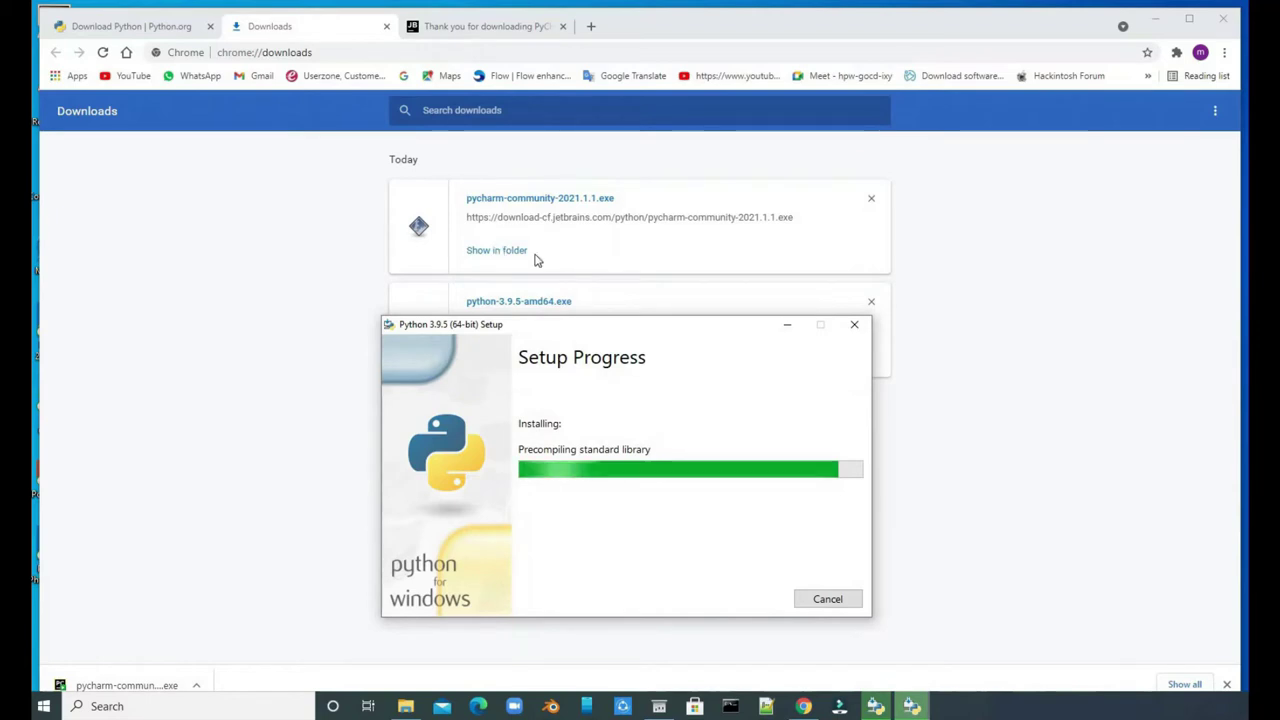
- Show the downloaded pycharm-community-2021.1.1 installer in its folder, launch it and close the folder window
{"action": "left_click", "coordinate": [497, 250]}
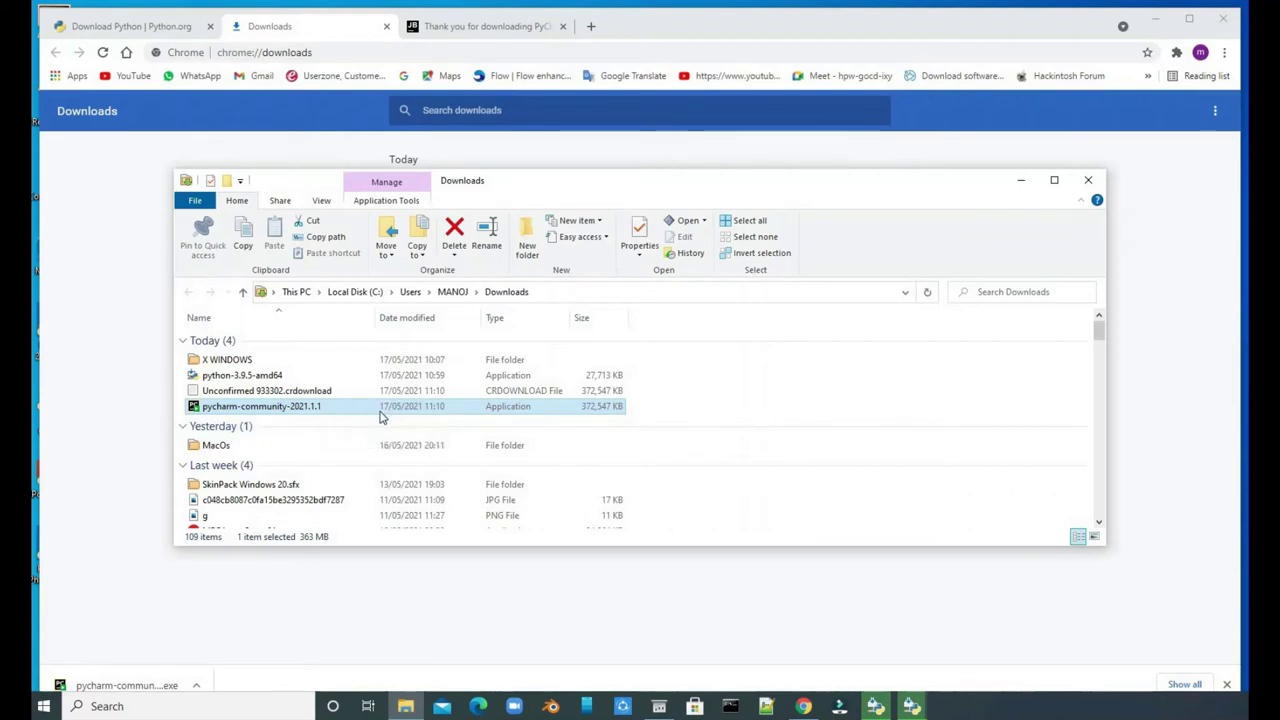
{"action": "double_click", "coordinate": [387, 408]}
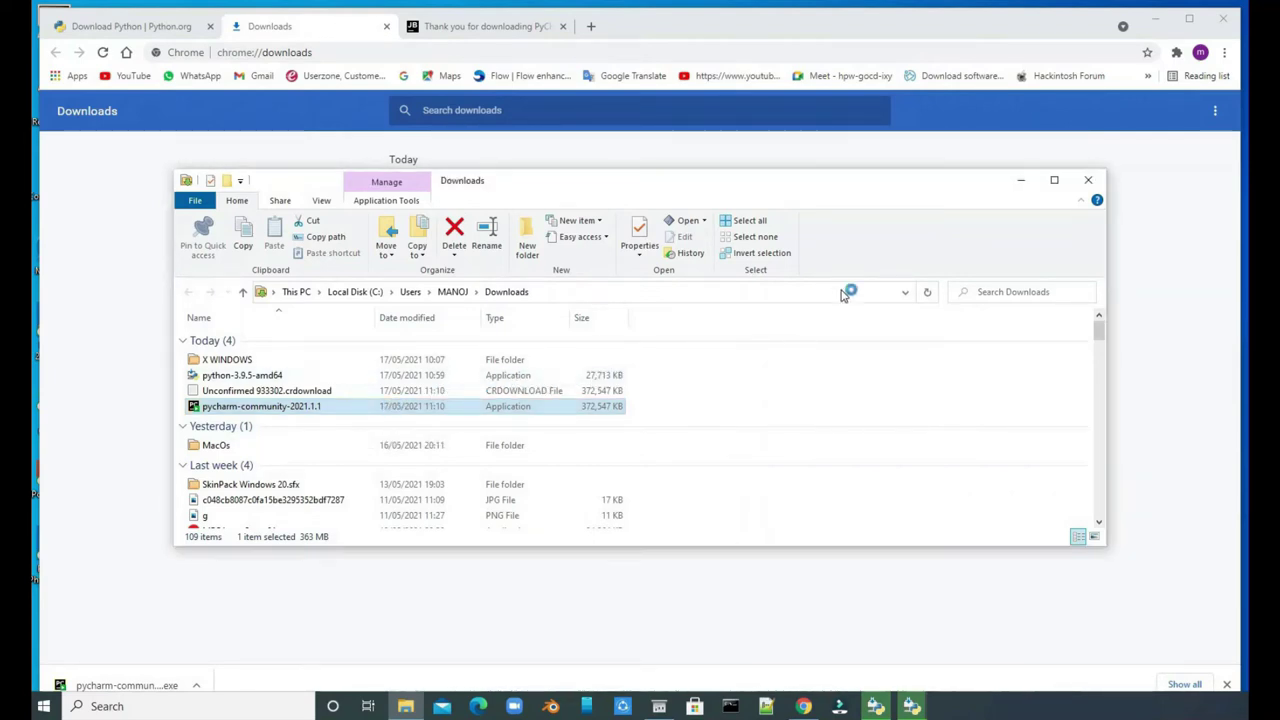
{"action": "left_click", "coordinate": [1088, 181]}
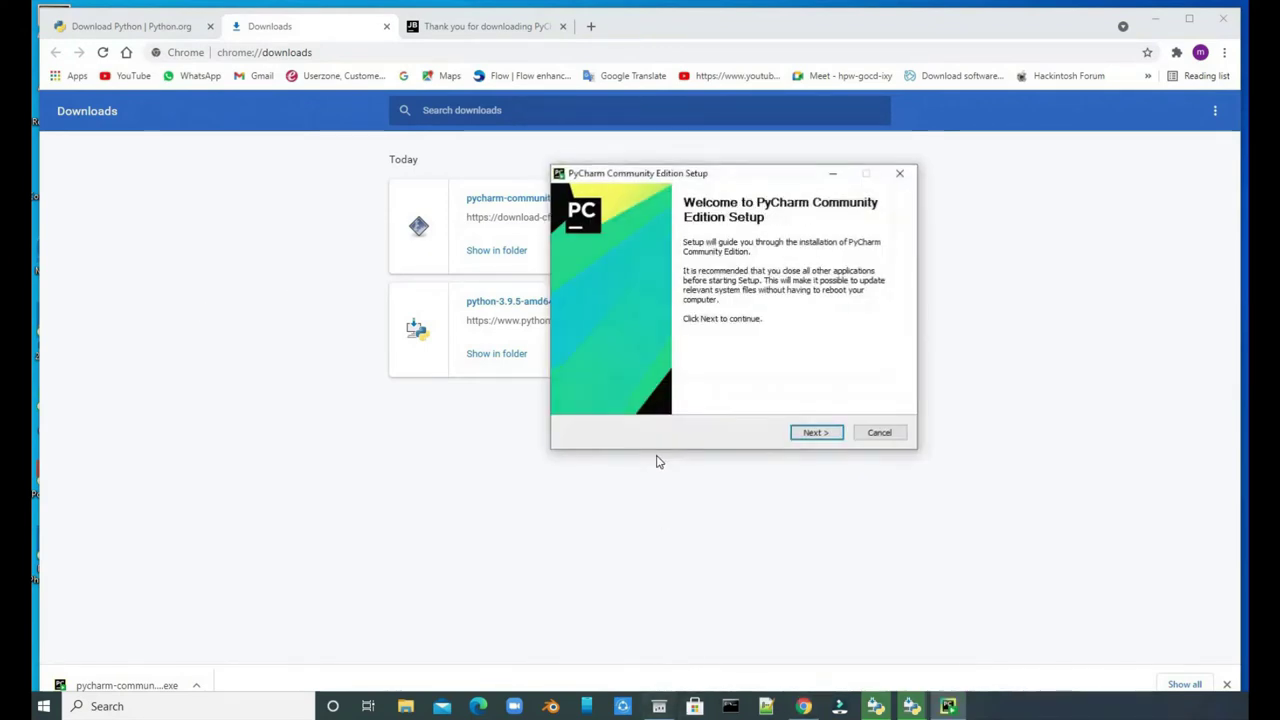
- Install PyCharm in the default destination with the 64-bit launcher desktop shortcut, .py association and JetBrains Start Menu folder
{"action": "left_click", "coordinate": [829, 437]}
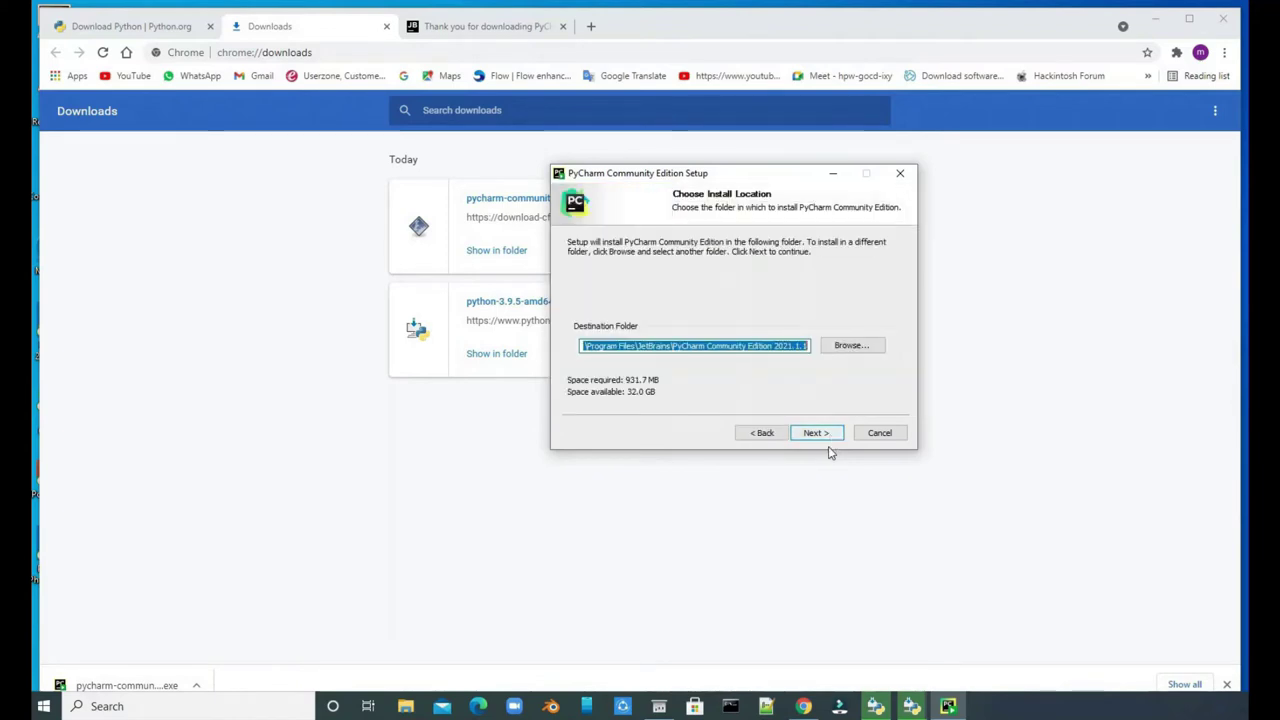
{"action": "left_click", "coordinate": [834, 437]}
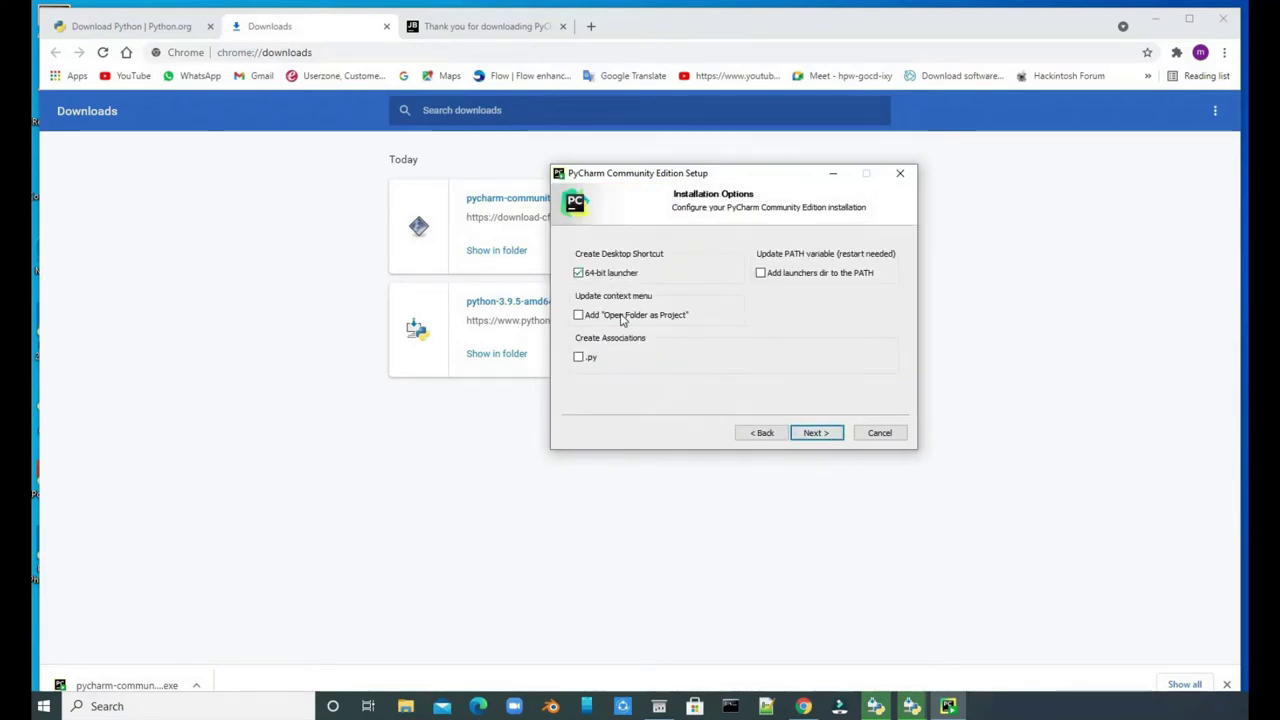
{"action": "left_click", "coordinate": [579, 358]}
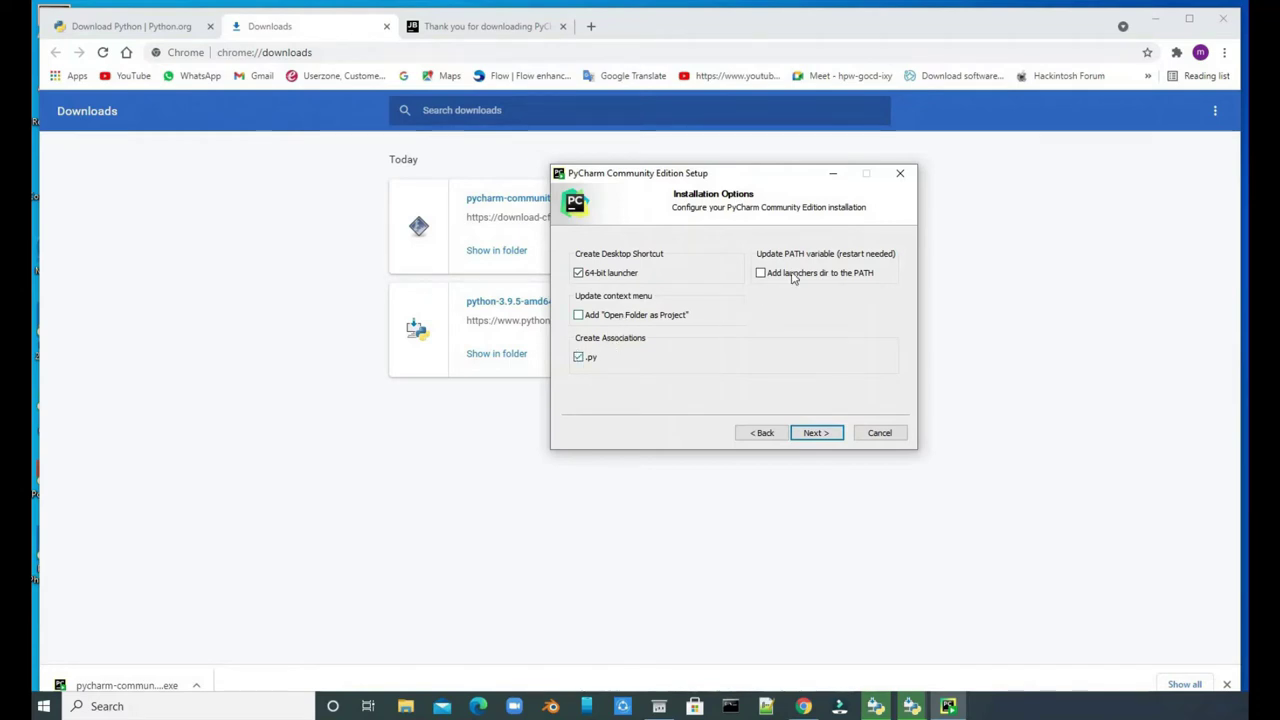
{"action": "left_click", "coordinate": [815, 433]}
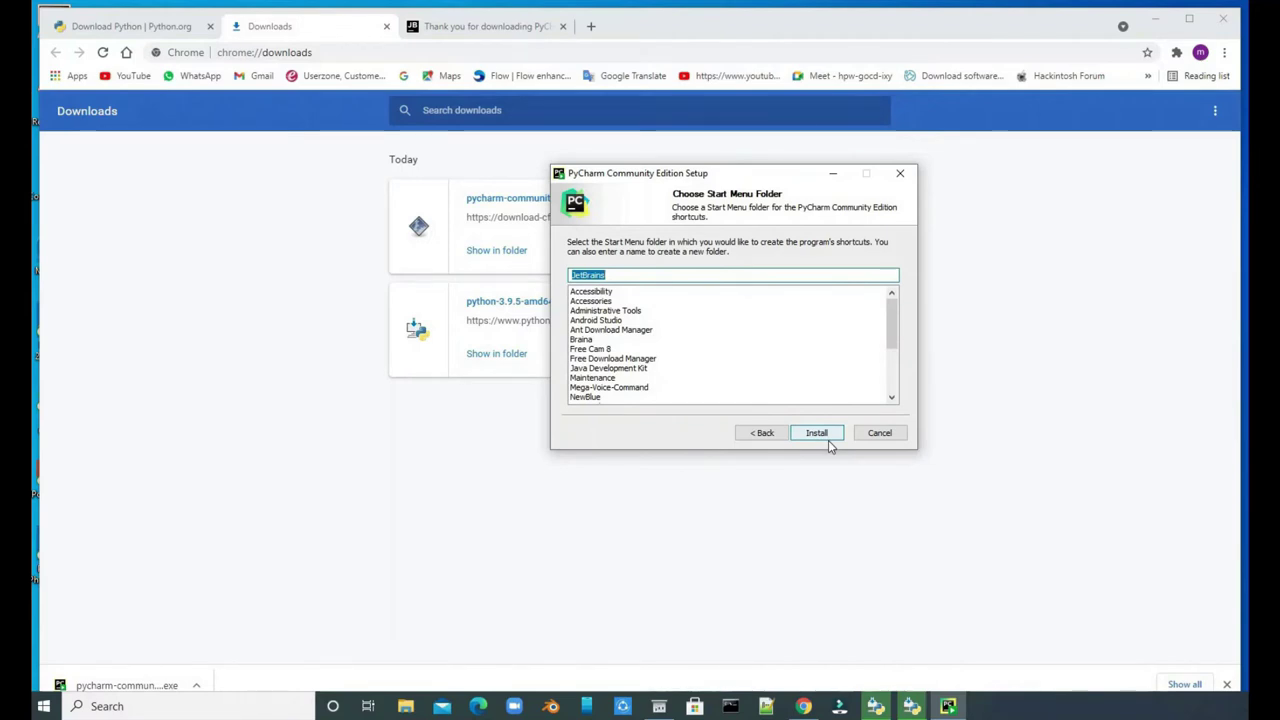
{"action": "left_click", "coordinate": [817, 433]}
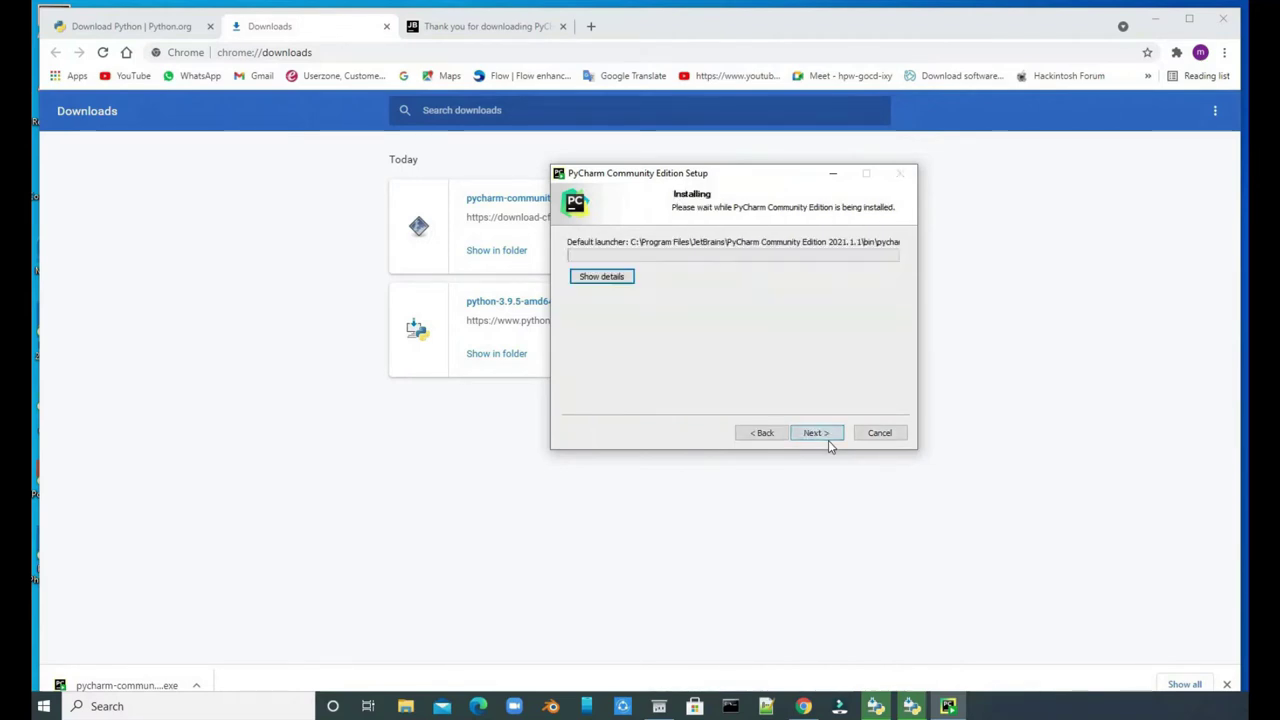
- Close the browser window and the completed Python 3.9.5 setup window
{"action": "left_click", "coordinate": [1222, 18]}
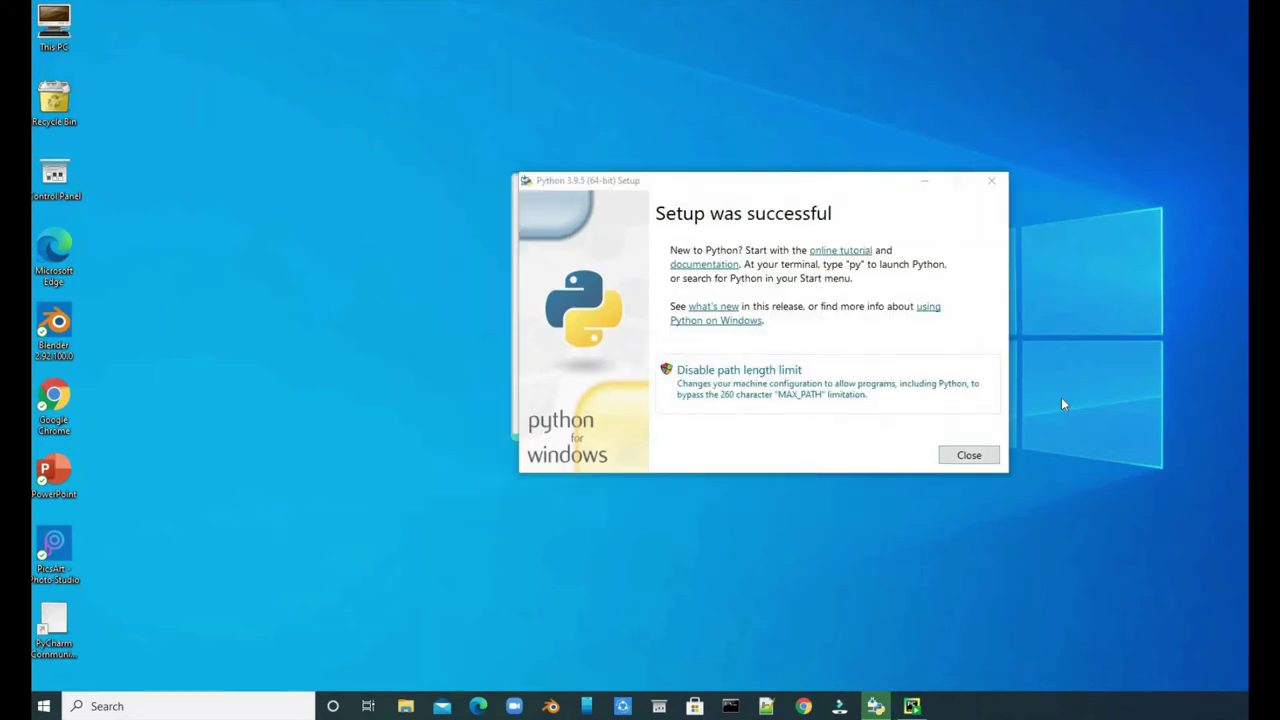
{"action": "left_click", "coordinate": [990, 455]}
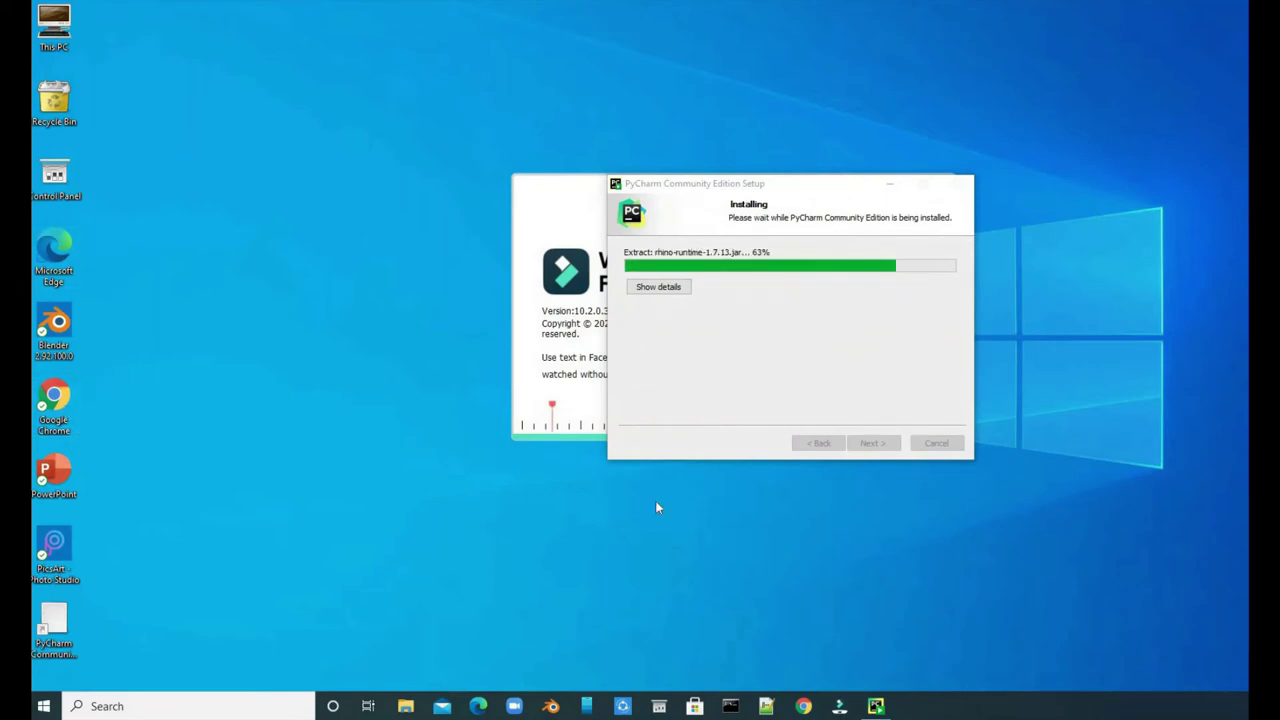
- Shift the PyCharm setup window aside and finish the setup with the option to reboot manually later
{"action": "left_click_drag", "start_coordinate": [863, 178], "coordinate": [789, 180]}
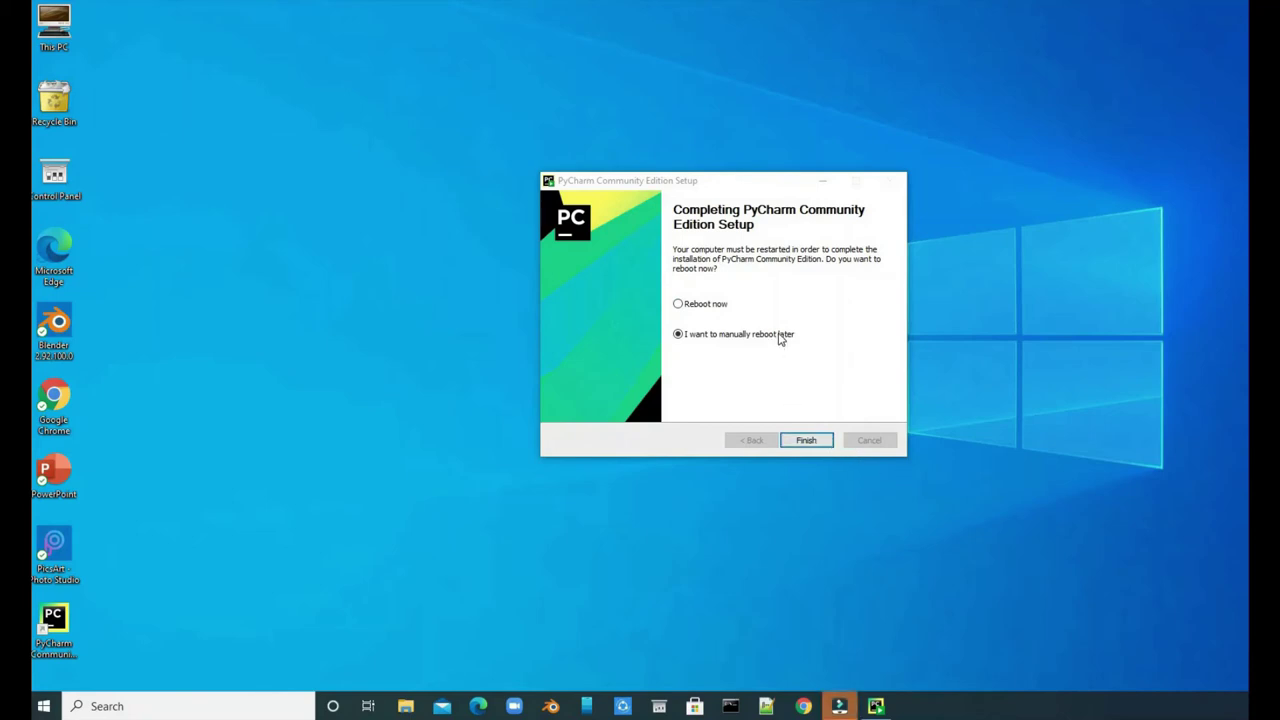
{"action": "left_click", "coordinate": [790, 404]}
{"action": "left_click", "coordinate": [806, 441]}
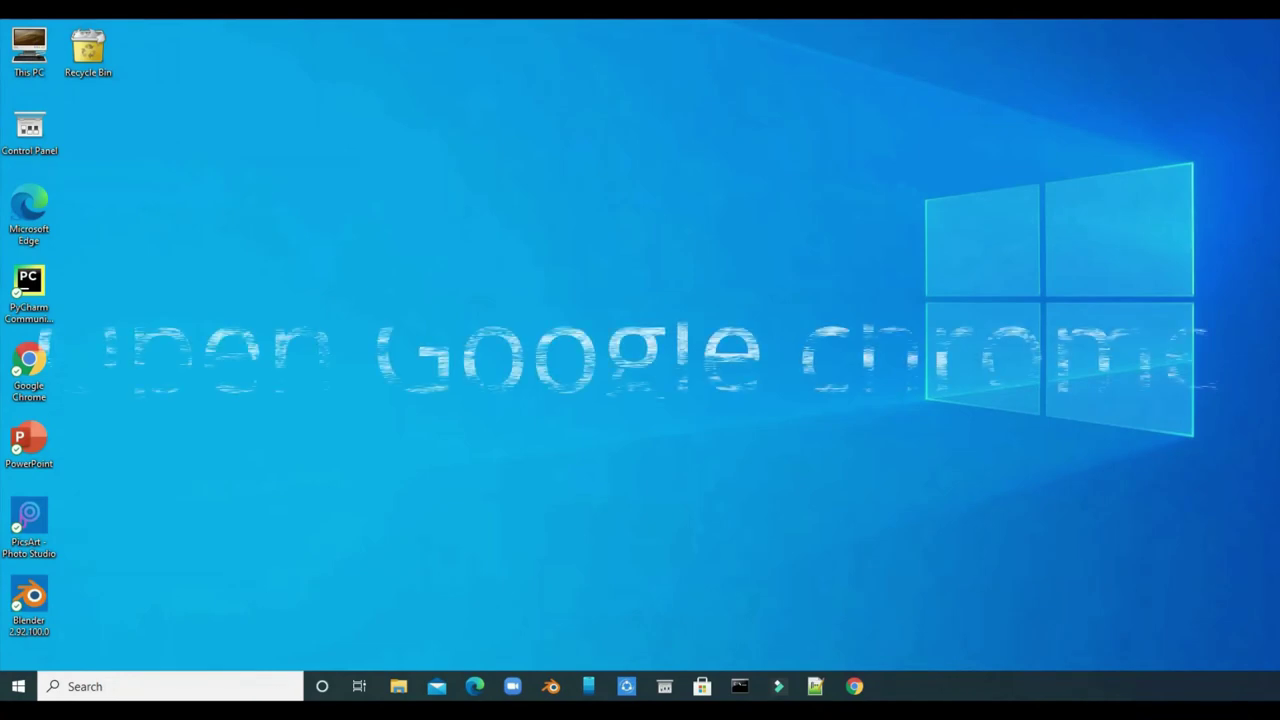
{"action": "right_click", "coordinate": [470, 341]}
{"action": "key", "text": "Escape"}
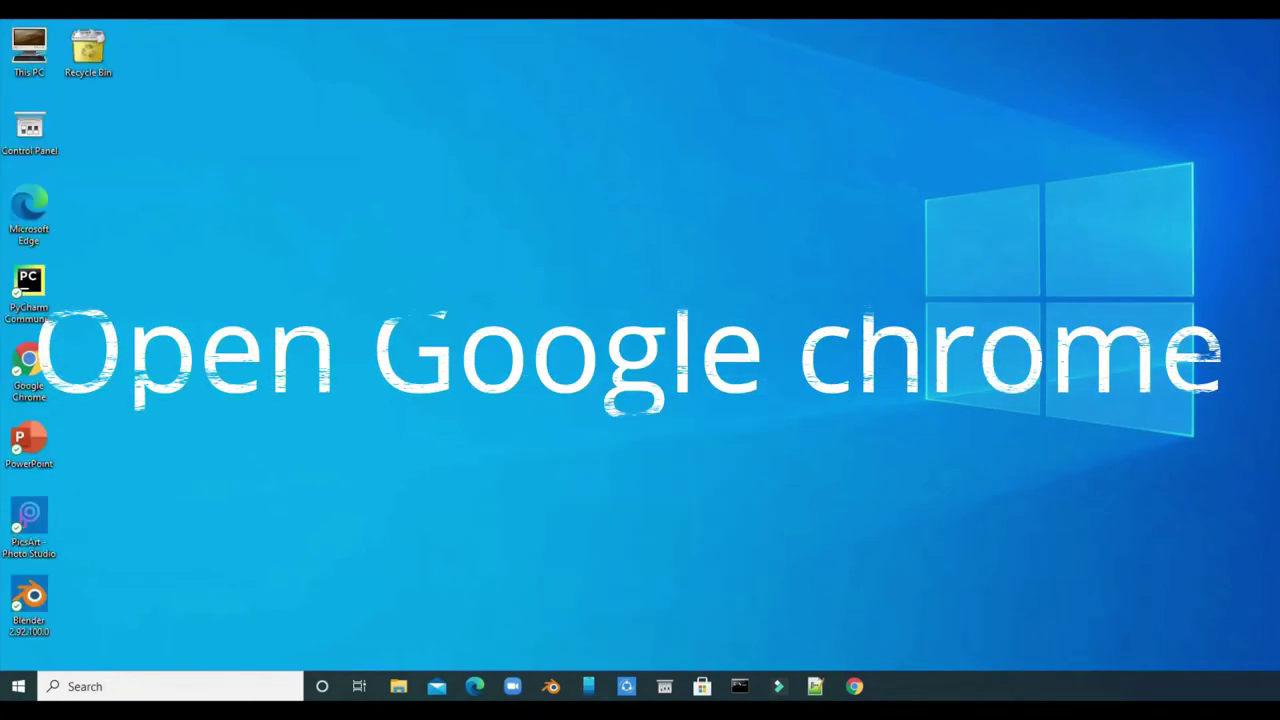
{"action": "right_click", "coordinate": [503, 319]}
{"action": "left_click", "coordinate": [545, 364]}
{"action": "right_click", "coordinate": [562, 366]}
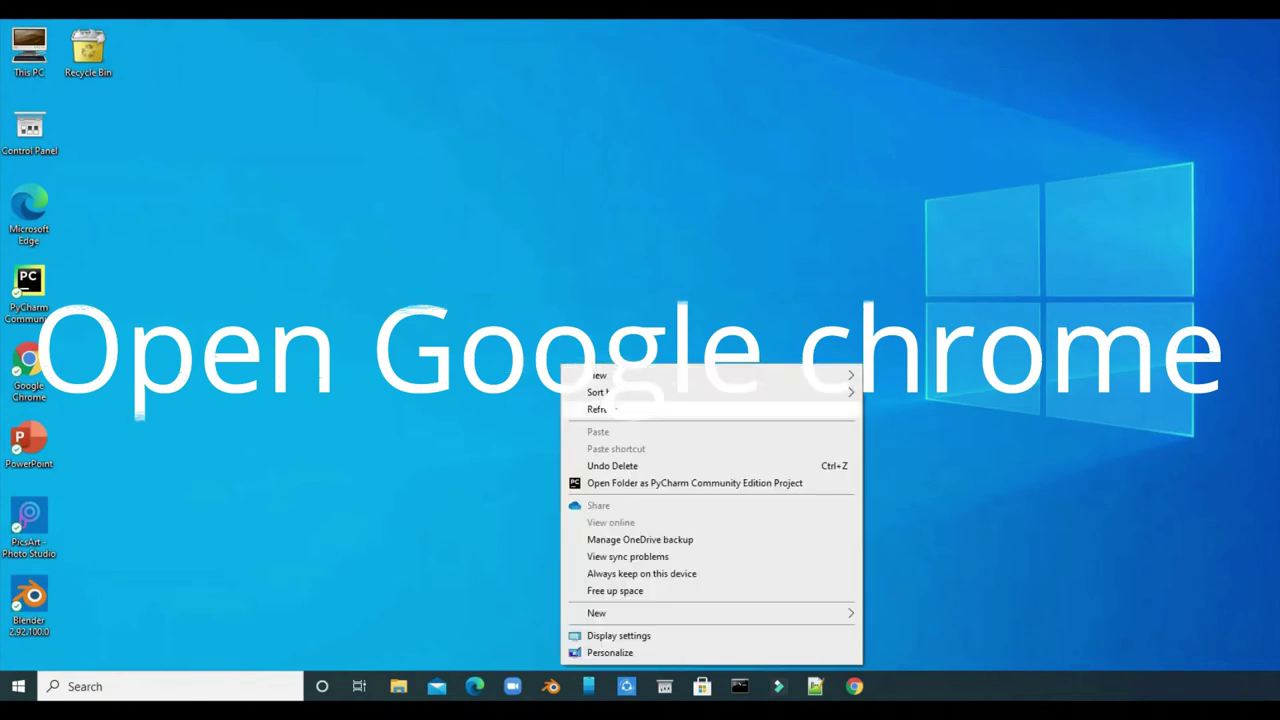
{"action": "left_click", "coordinate": [620, 409]}
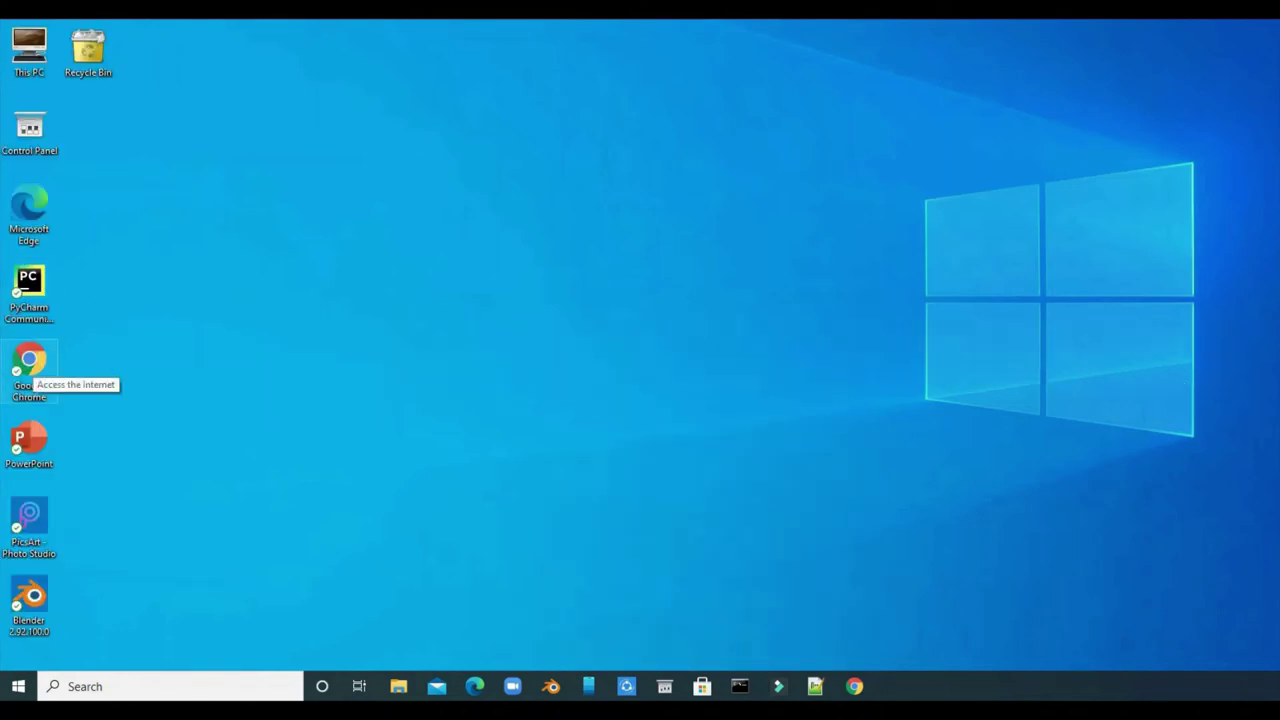
- Open Google Chrome and search Google for "pypi pyttx3"
{"action": "double_click", "coordinate": [29, 376]}
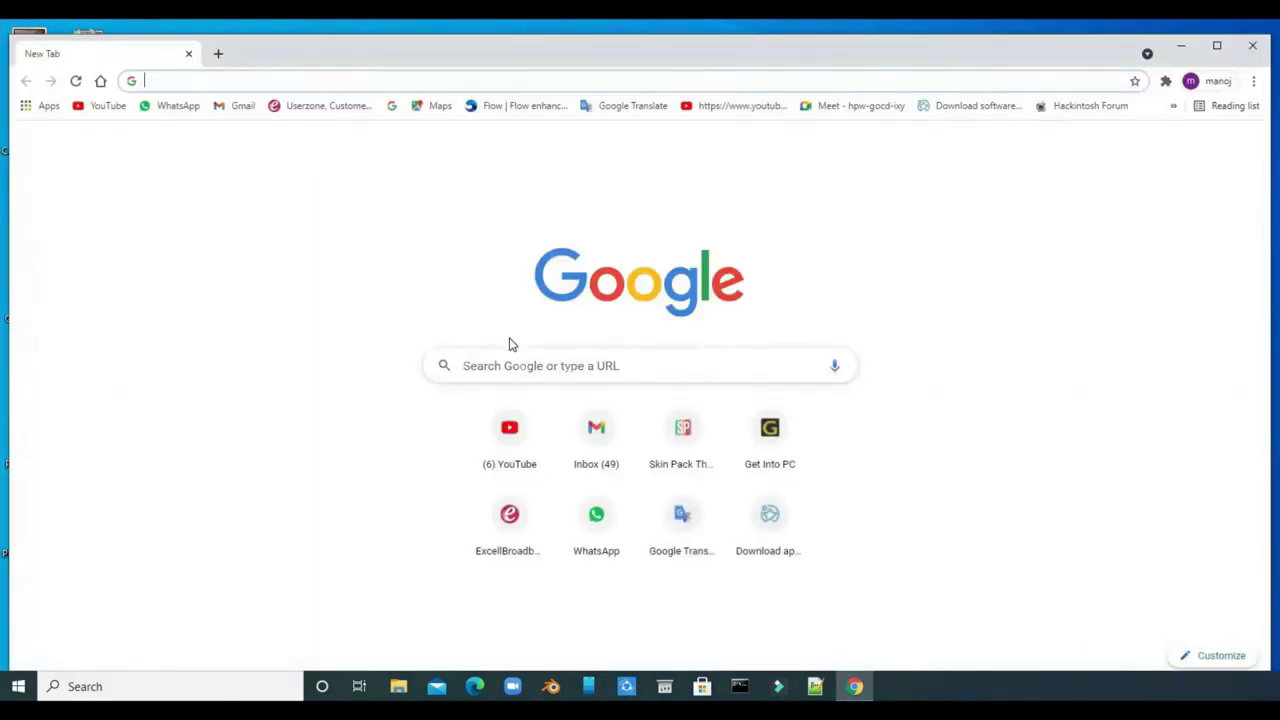
{"action": "left_click", "coordinate": [533, 354]}
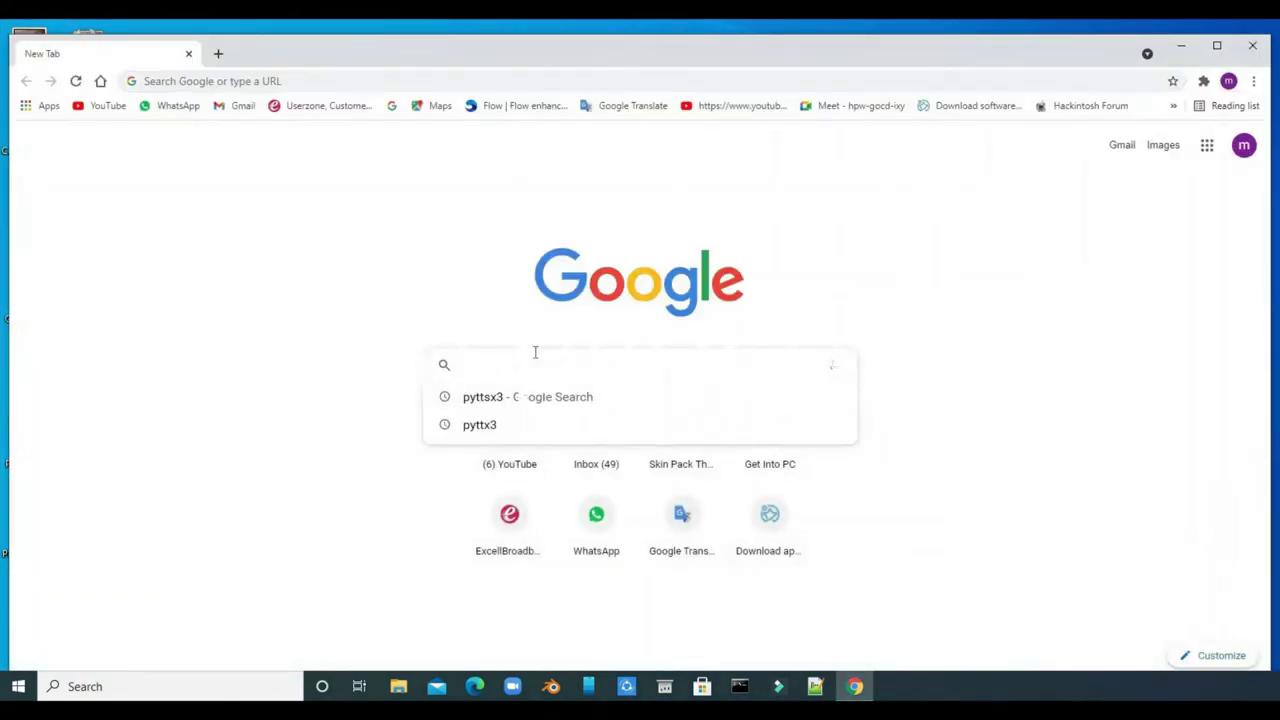
{"action": "type", "text": "pypi "}
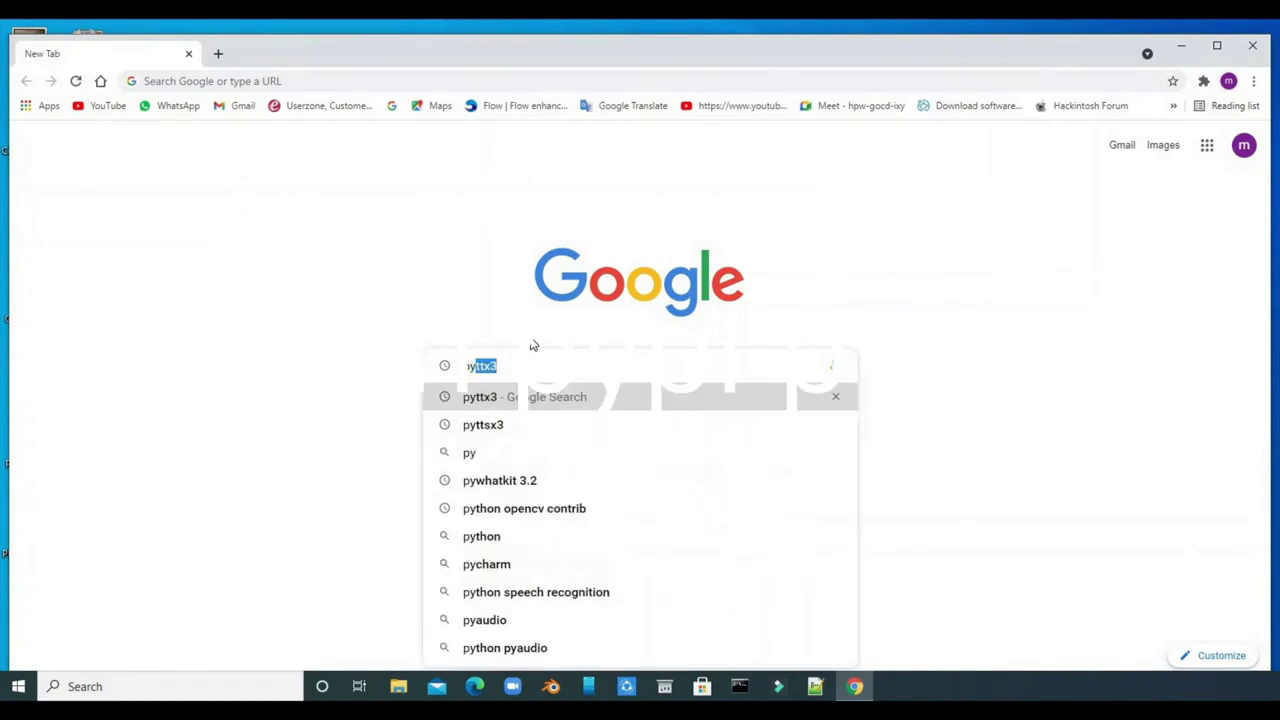
{"action": "type", "text": "py"}
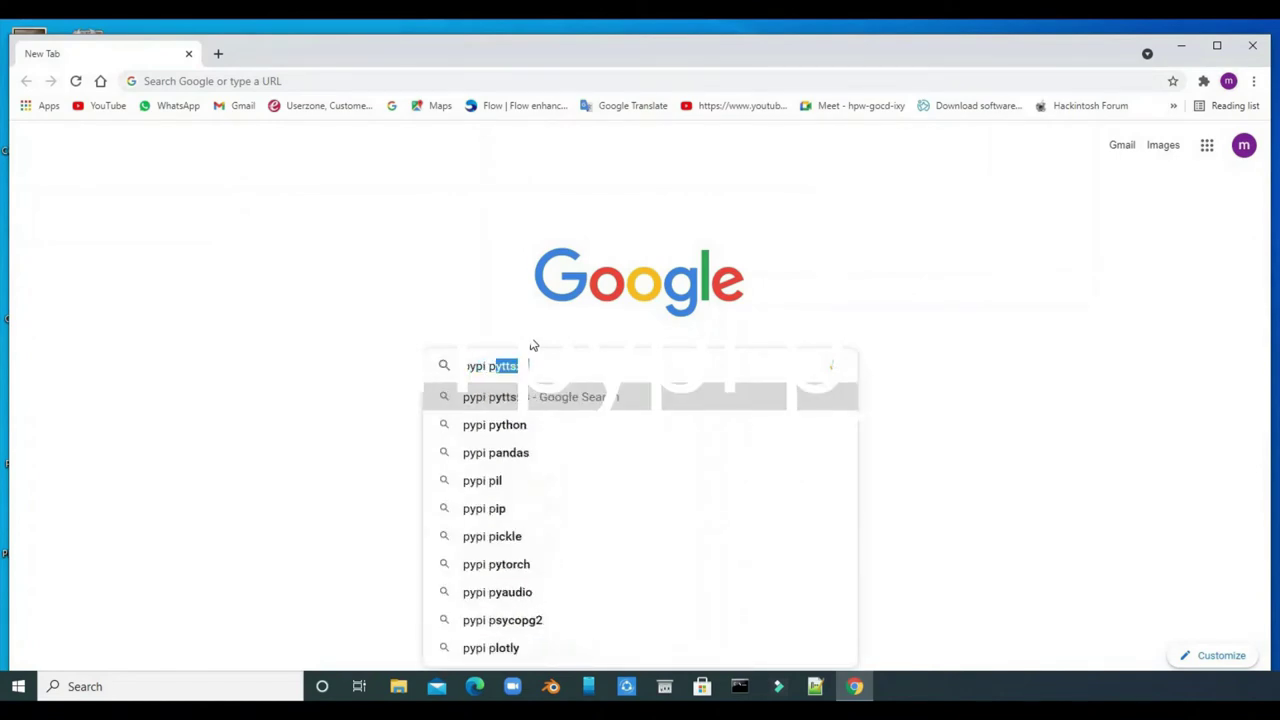
{"action": "type", "text": "ttx3"}
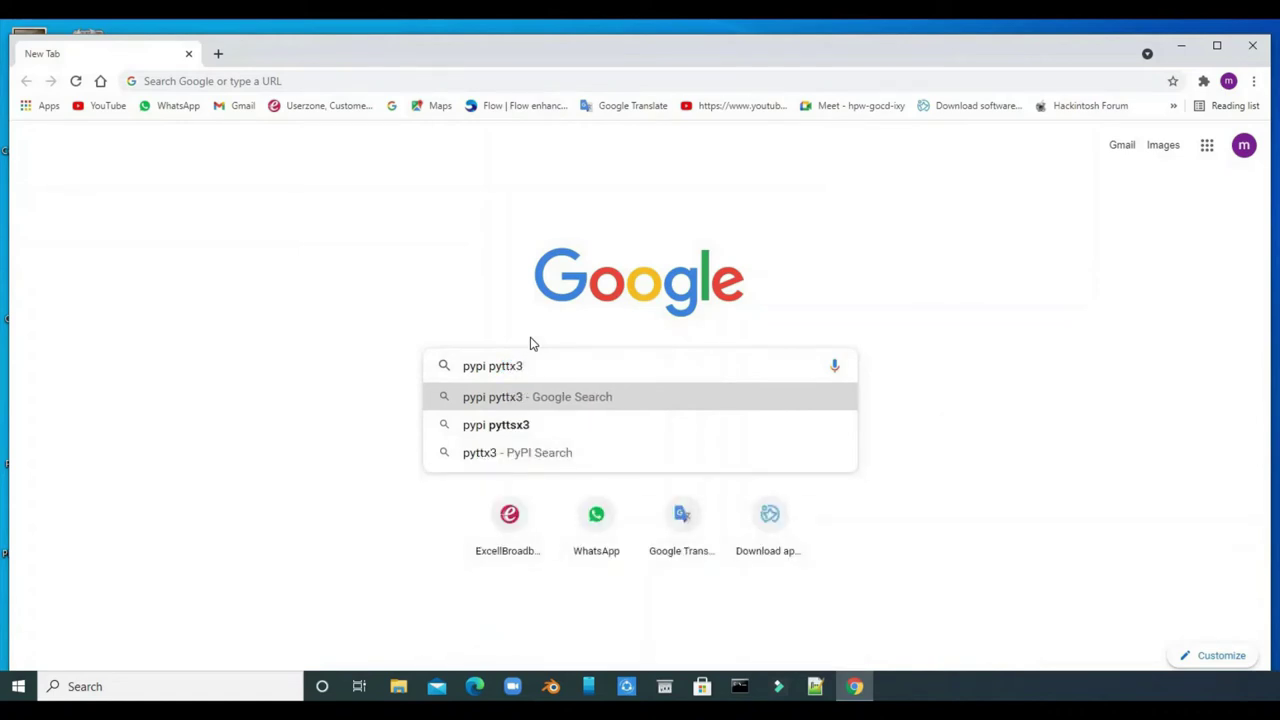
{"action": "key", "text": "Return"}
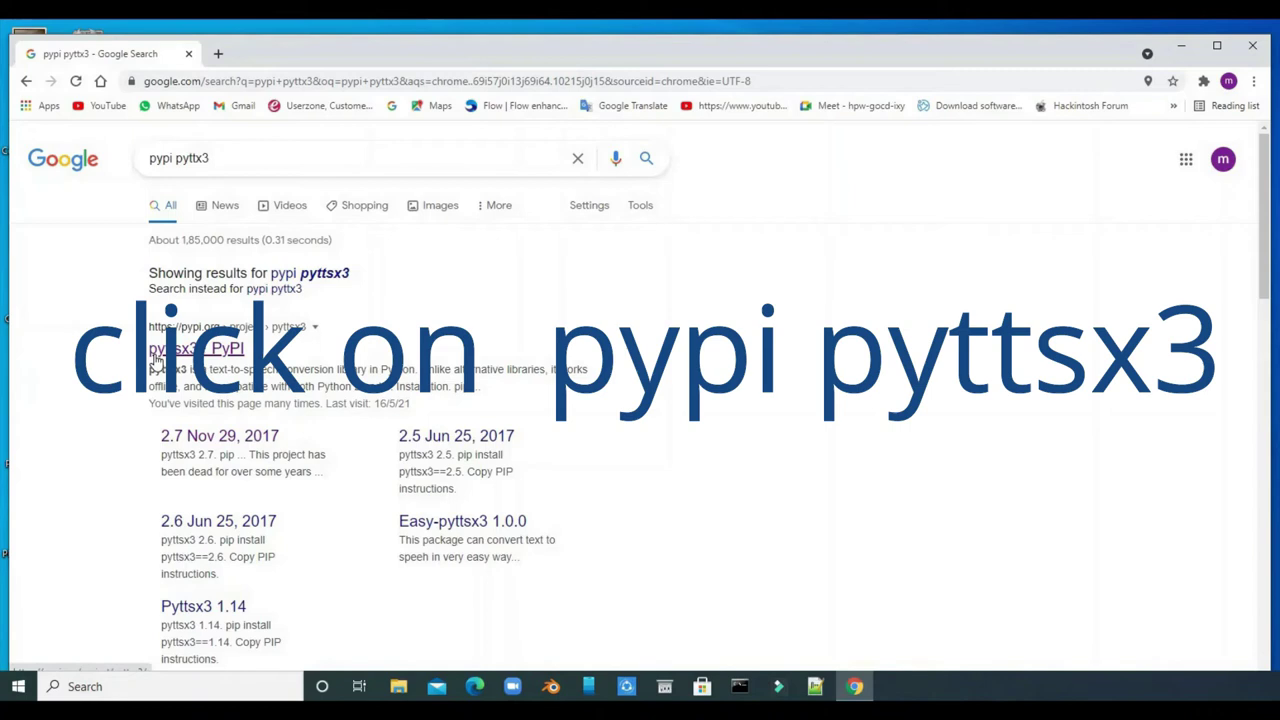
- Open the pyttsx3 PyPI result, look through the project page and copy its "pip install pyttsx3" command
{"action": "left_click", "coordinate": [214, 352]}
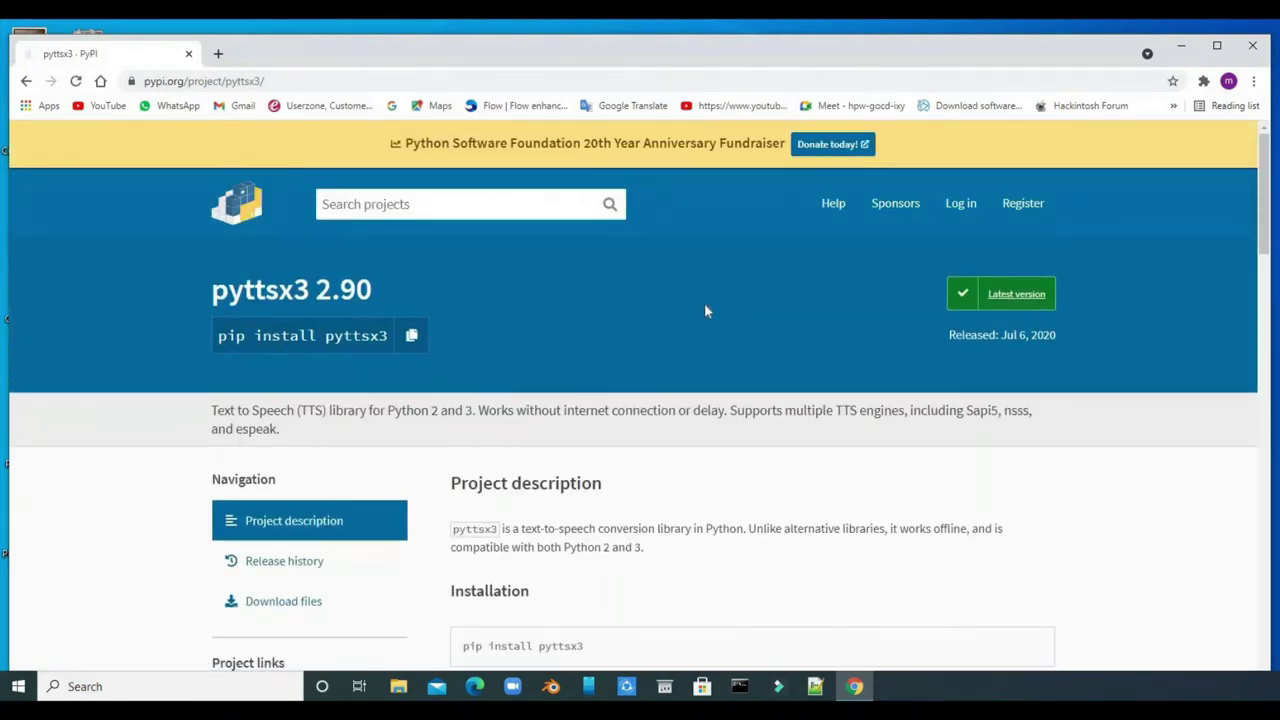
{"action": "scroll", "coordinate": [764, 320], "scroll_direction": "down", "scroll_amount": 10}
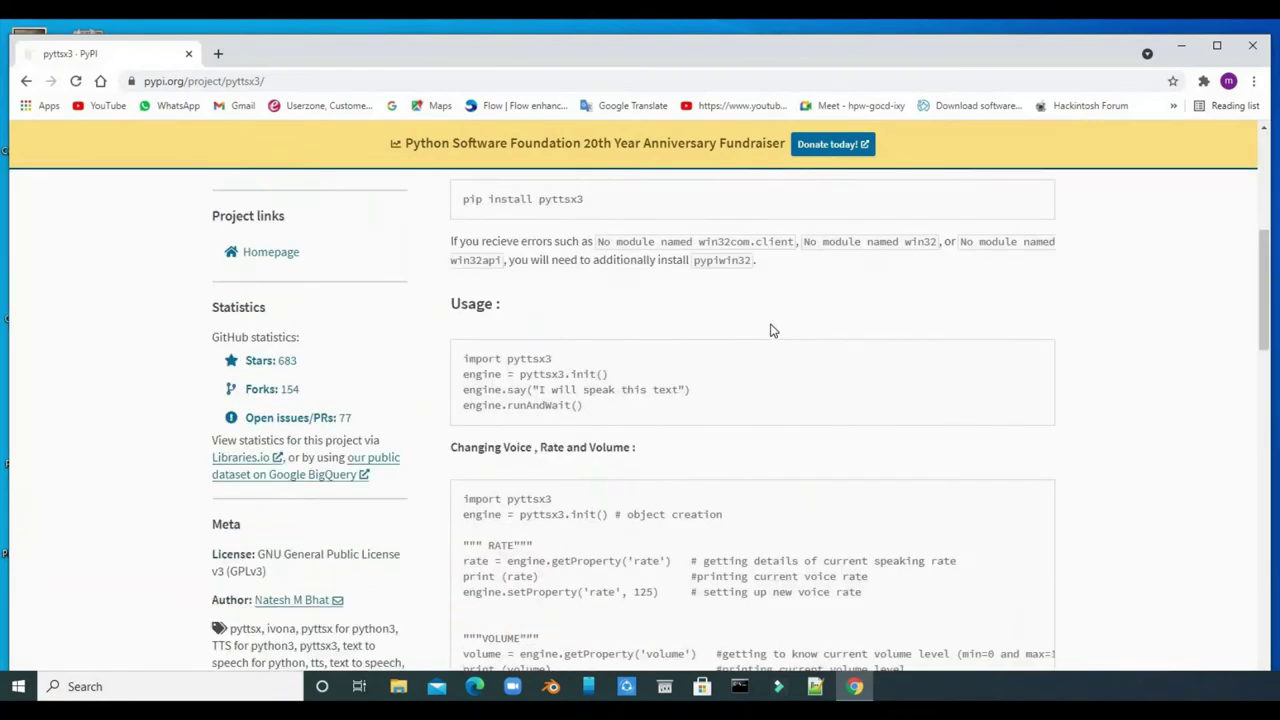
{"action": "scroll", "coordinate": [785, 341], "scroll_direction": "down", "scroll_amount": 10}
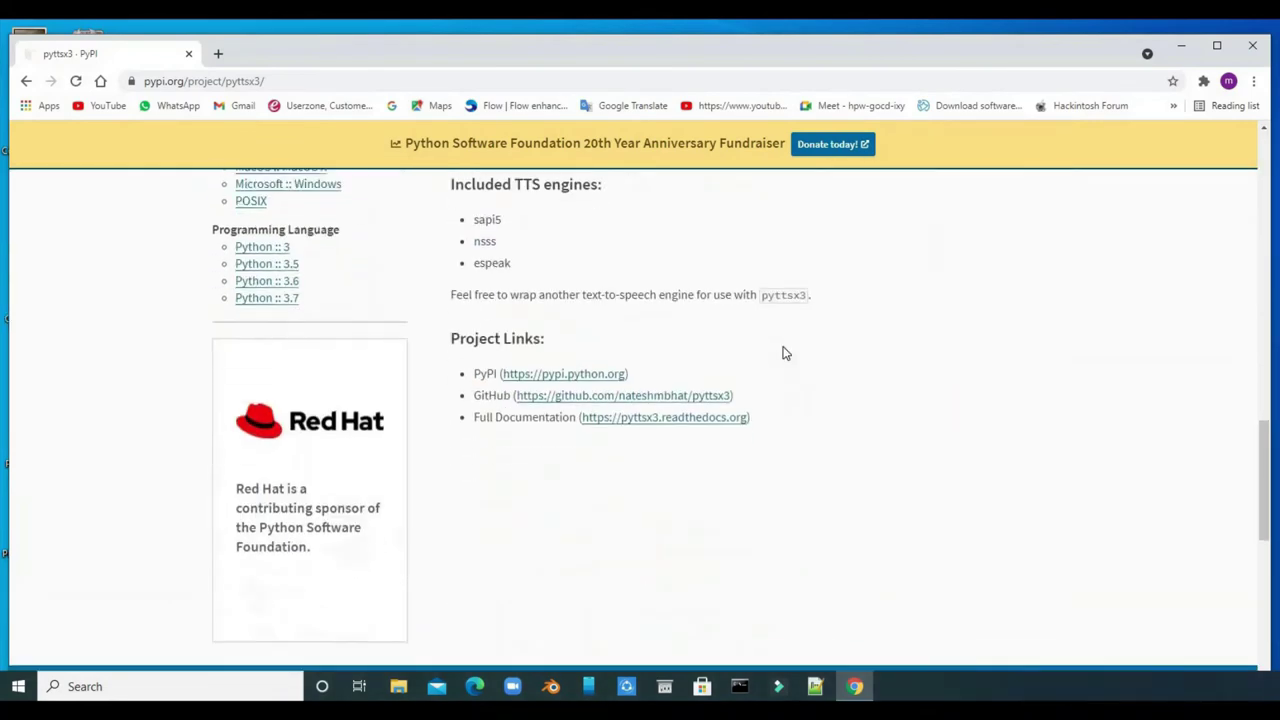
{"action": "scroll", "coordinate": [891, 390], "scroll_direction": "down", "scroll_amount": 2}
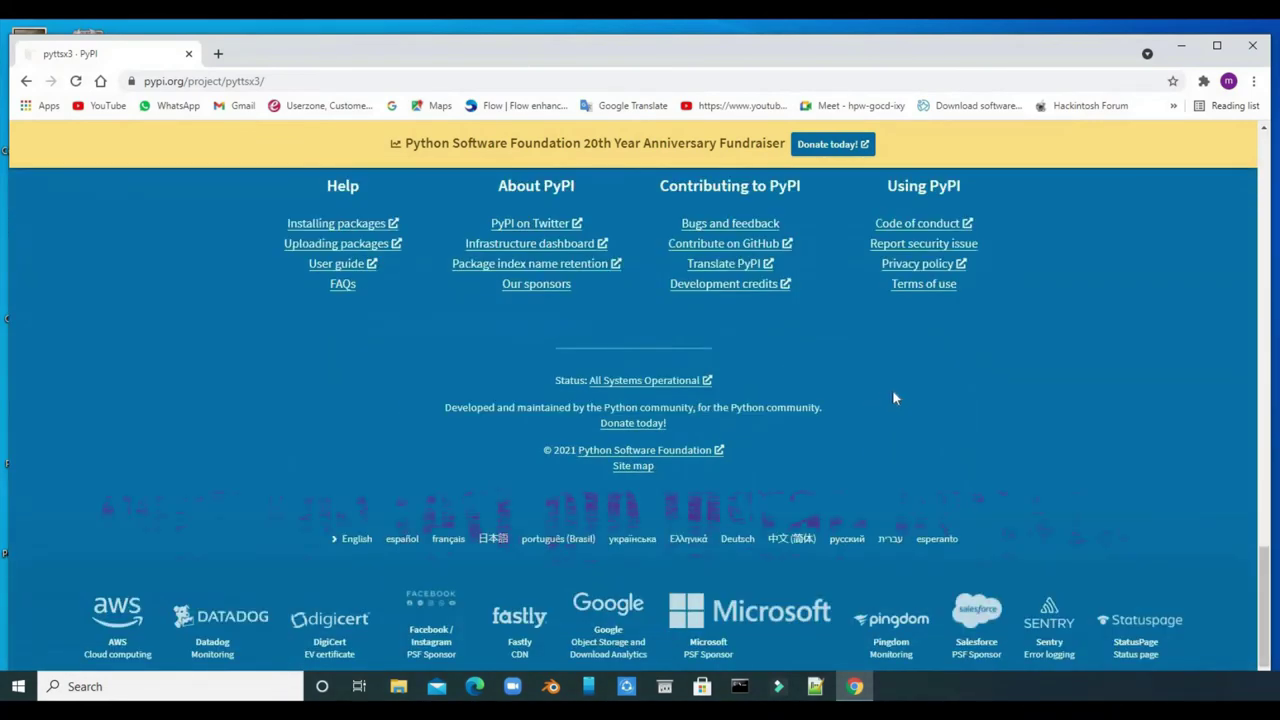
{"action": "scroll", "coordinate": [886, 387], "scroll_direction": "up", "scroll_amount": 20}
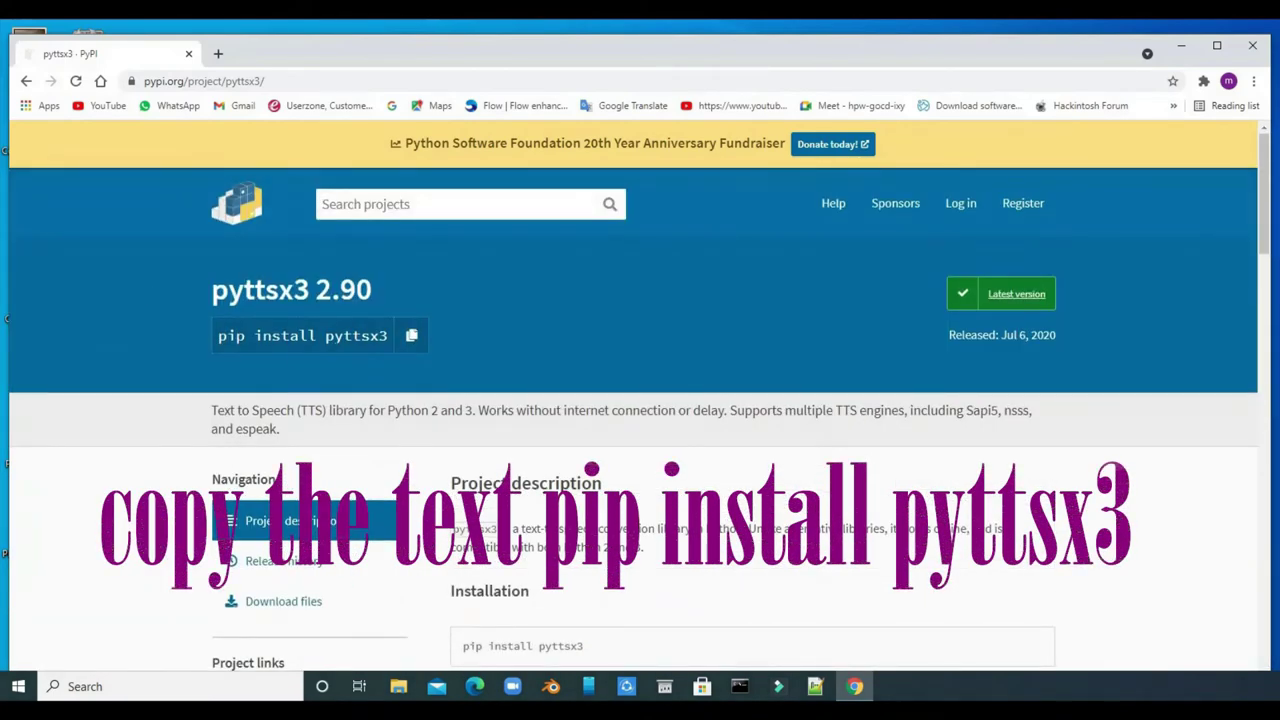
{"action": "triple_click", "coordinate": [337, 336]}
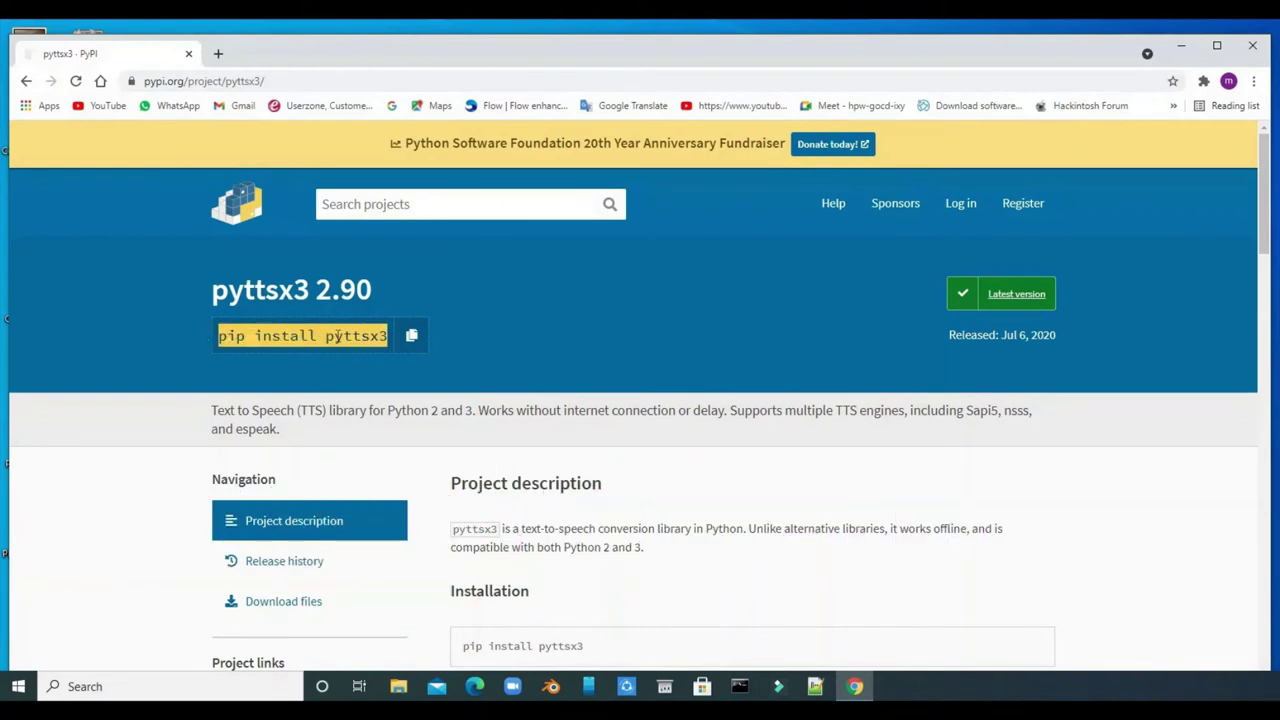
{"action": "left_click", "coordinate": [415, 340]}
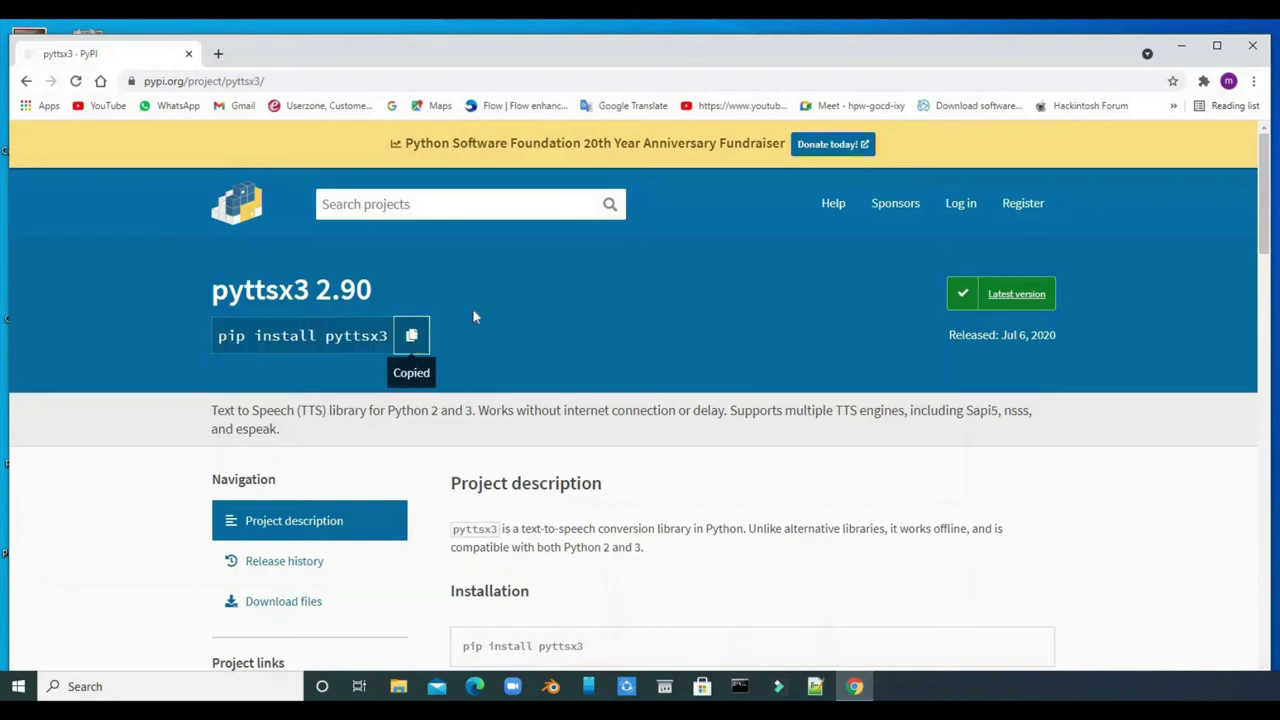
- Minimize the browser and launch PyCharm Community from the desktop
{"action": "left_click", "coordinate": [1183, 49]}
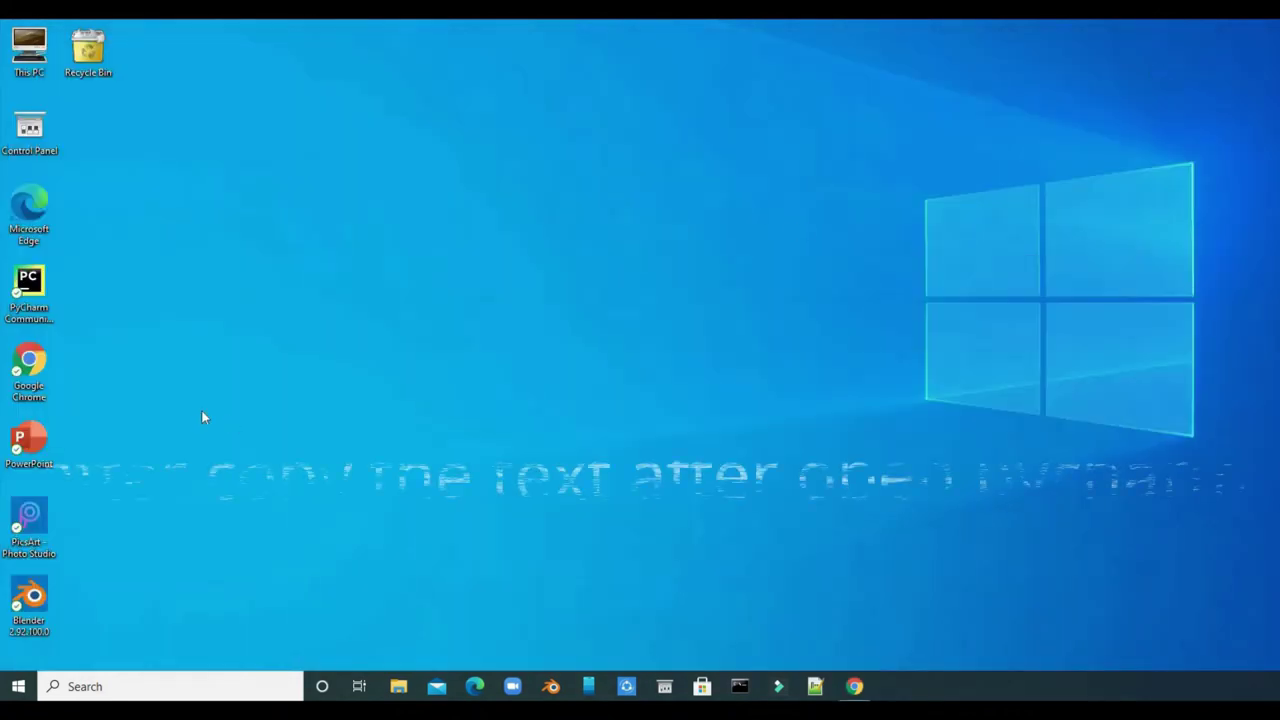
{"action": "left_click", "coordinate": [42, 312]}
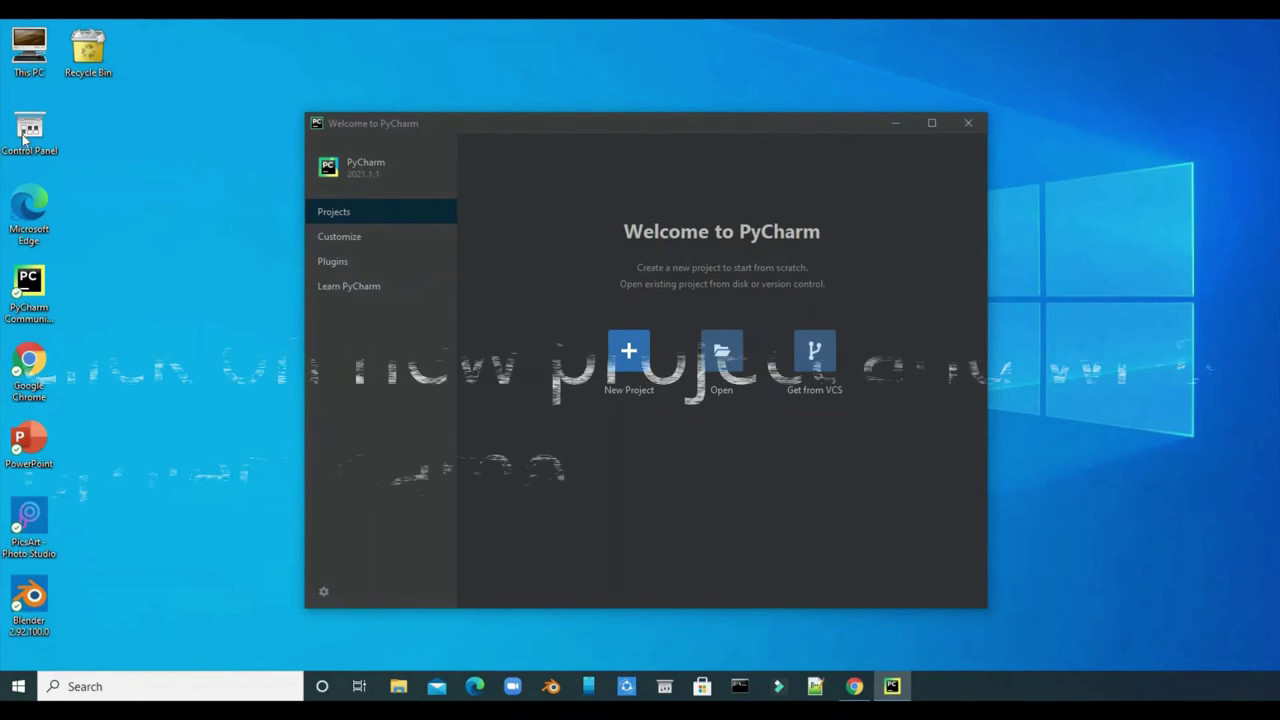
- Create a new project named pyttx3 in the PycharmProject folder, using a new Virtualenv with Python 3.9 and a main.py welcome script
{"action": "left_click", "coordinate": [629, 352]}
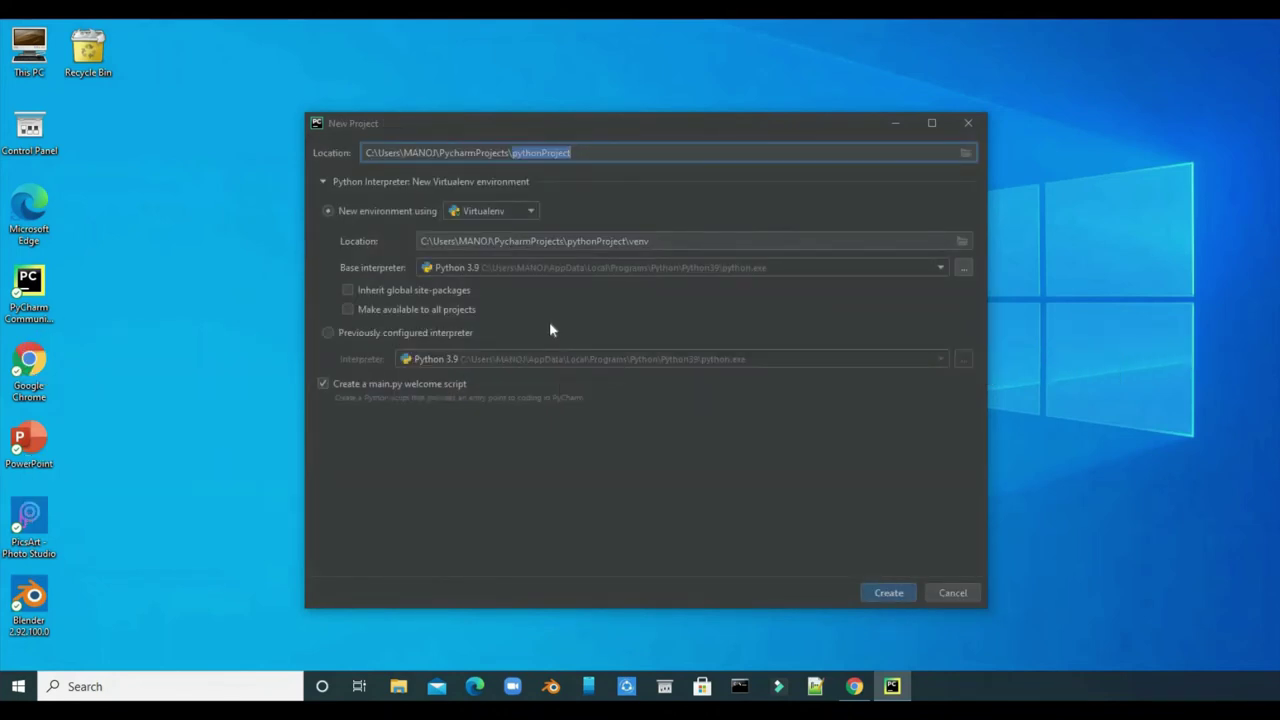
{"action": "key", "text": "BackSpace"}
{"action": "key", "text": "BackSpace"}
{"action": "key", "text": "BackSpace"}
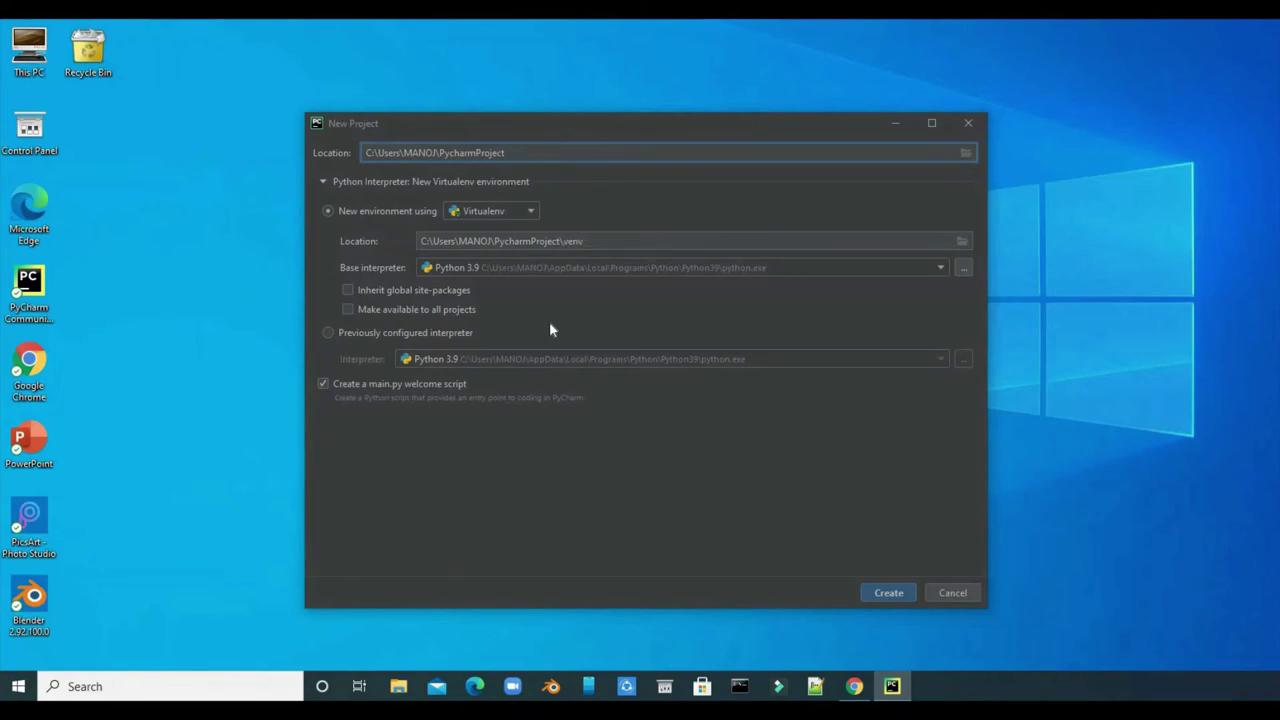
{"action": "type", "text": "t"}
{"action": "key", "text": "BackSpace"}
{"action": "type", "text": "/pyttx3"}
{"action": "left_click", "coordinate": [889, 593]}
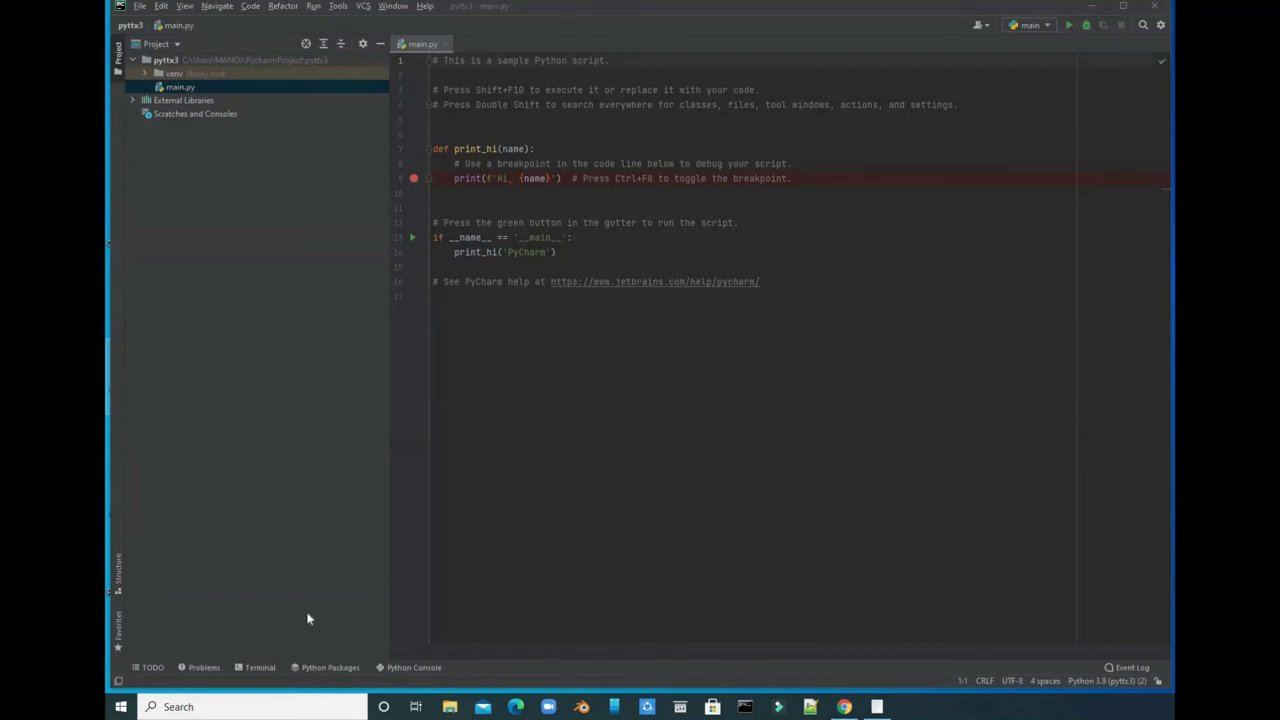
- Open the project's terminal, paste the copied command "pip install pyttsx3" and run it
{"action": "left_click", "coordinate": [256, 668]}
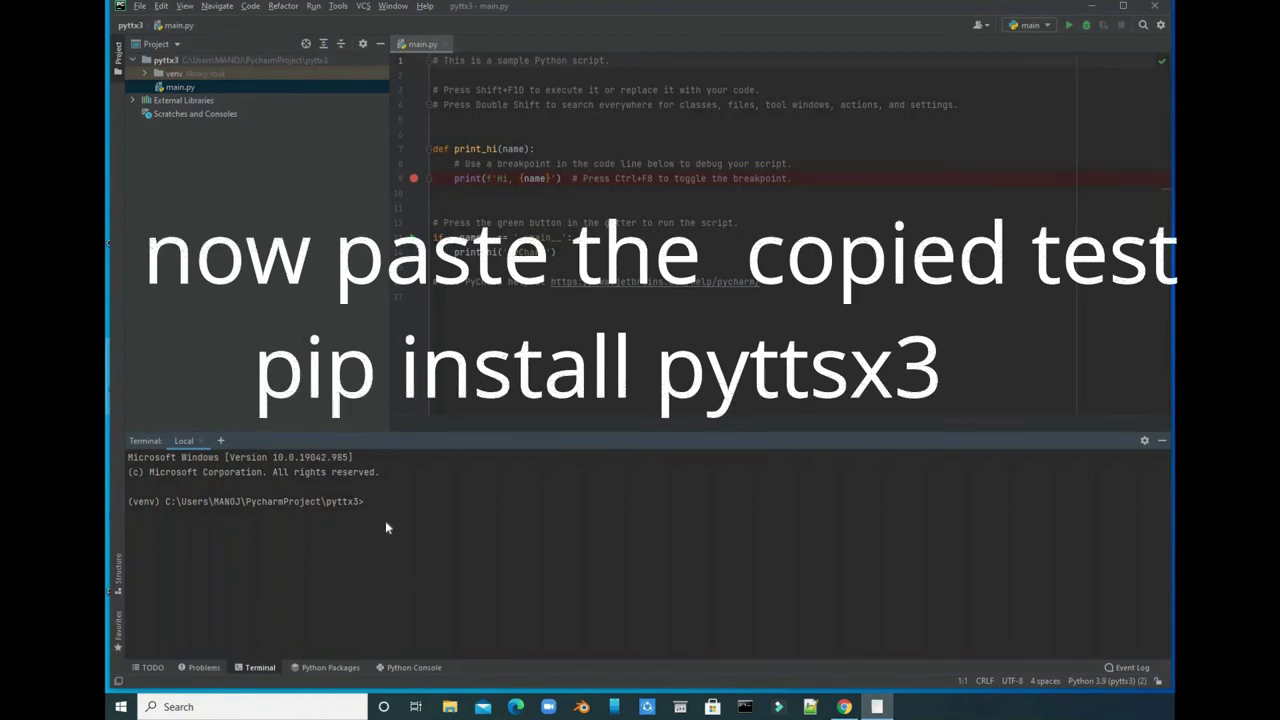
{"action": "right_click", "coordinate": [365, 501]}
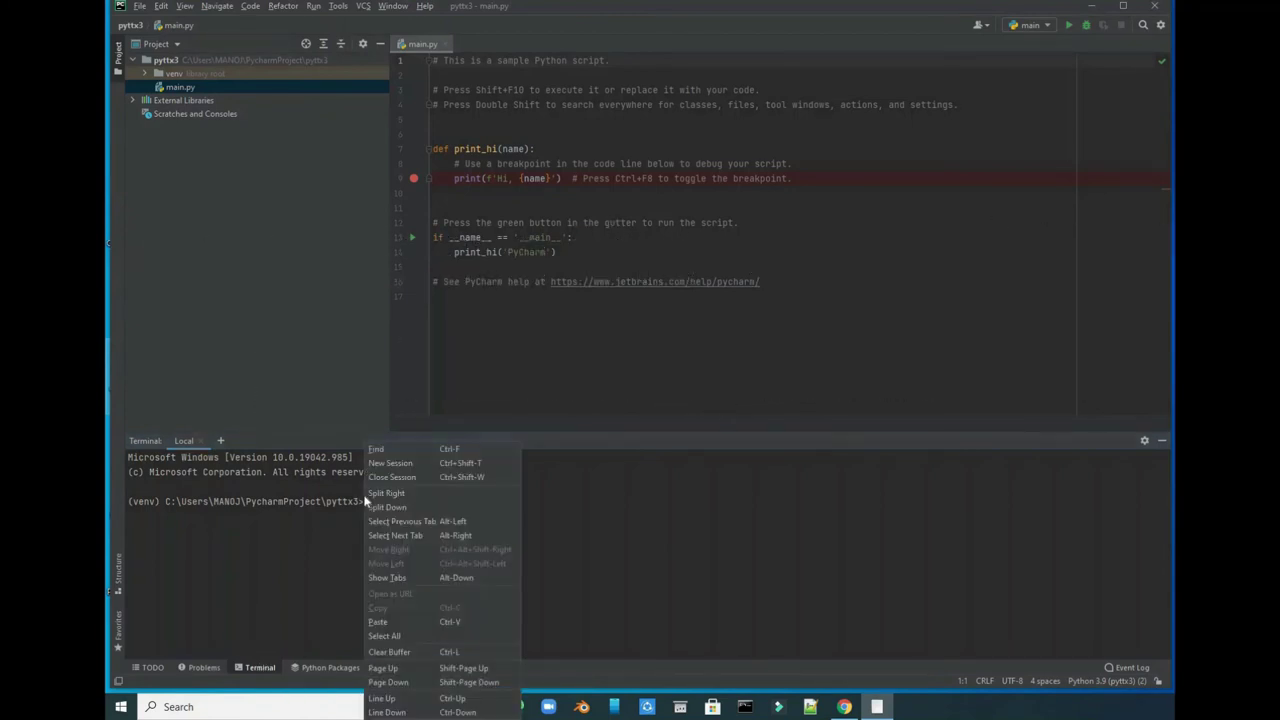
{"action": "left_click", "coordinate": [451, 622]}
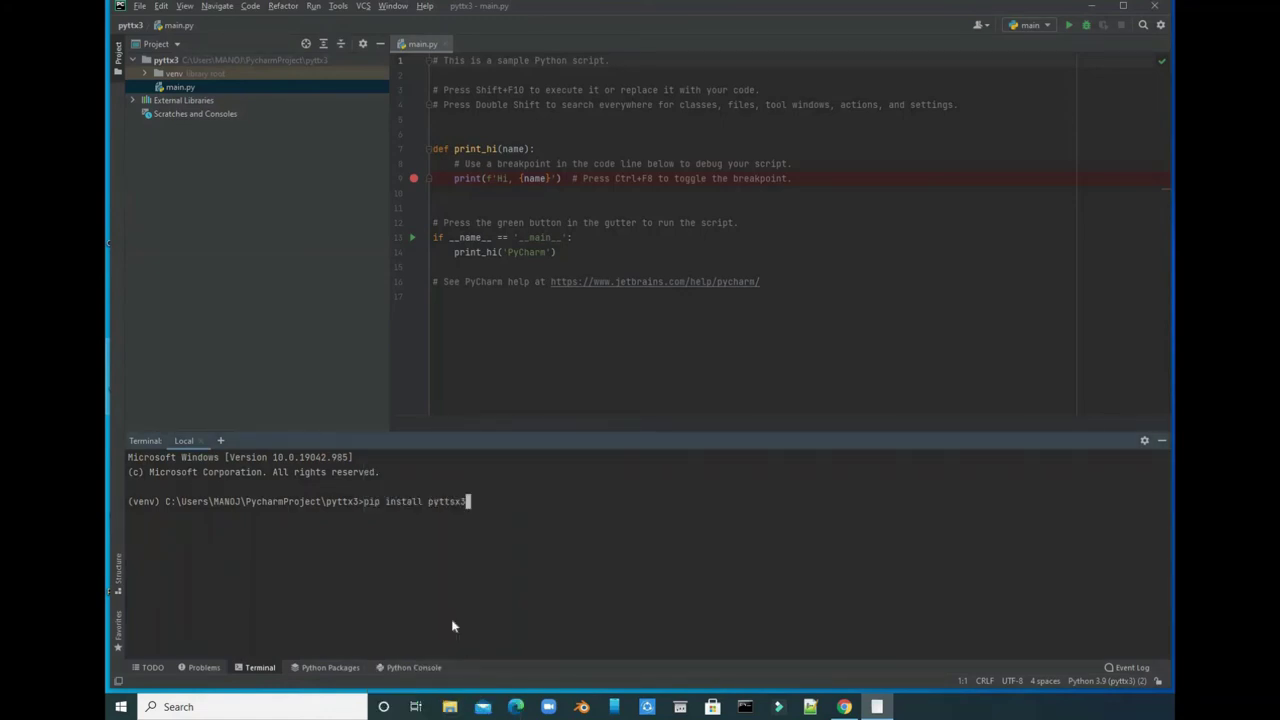
{"action": "key", "text": "Return"}
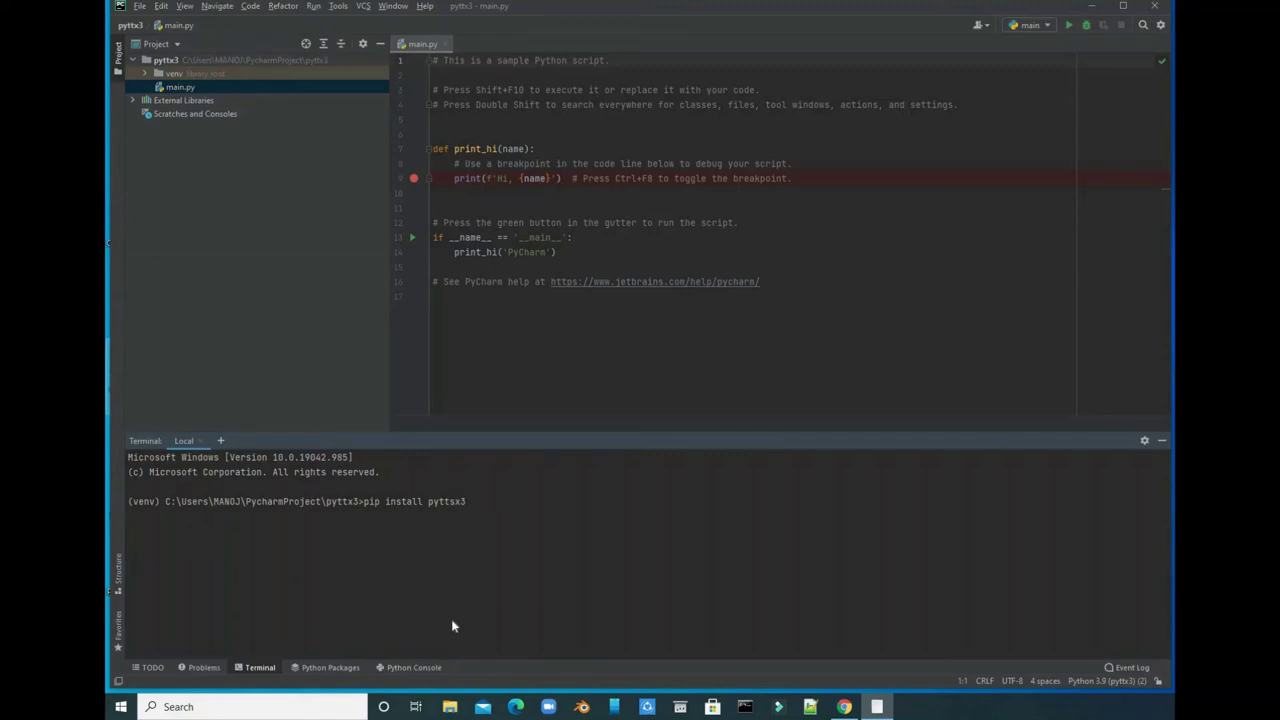